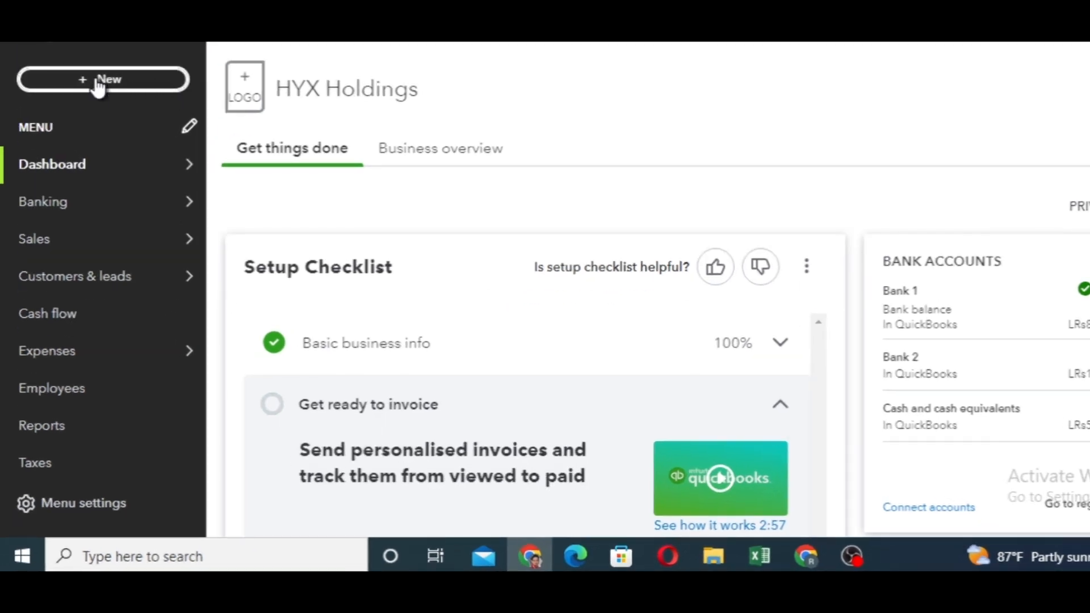
Start a new estimate from the All sales transactions list
{"action": "left_click", "coordinate": [96, 81]}
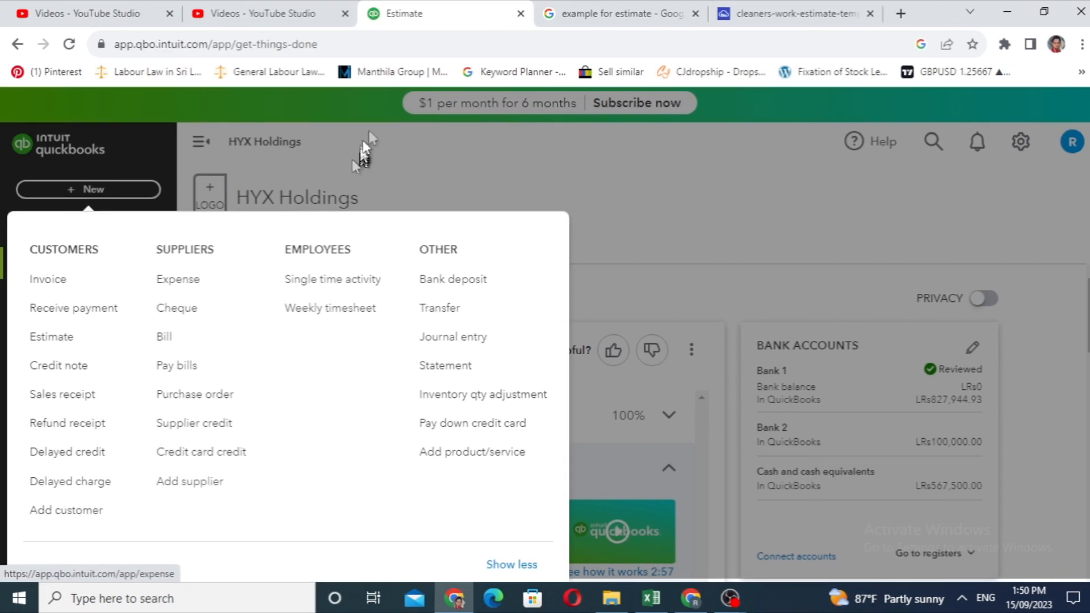
{"action": "left_click", "coordinate": [371, 134]}
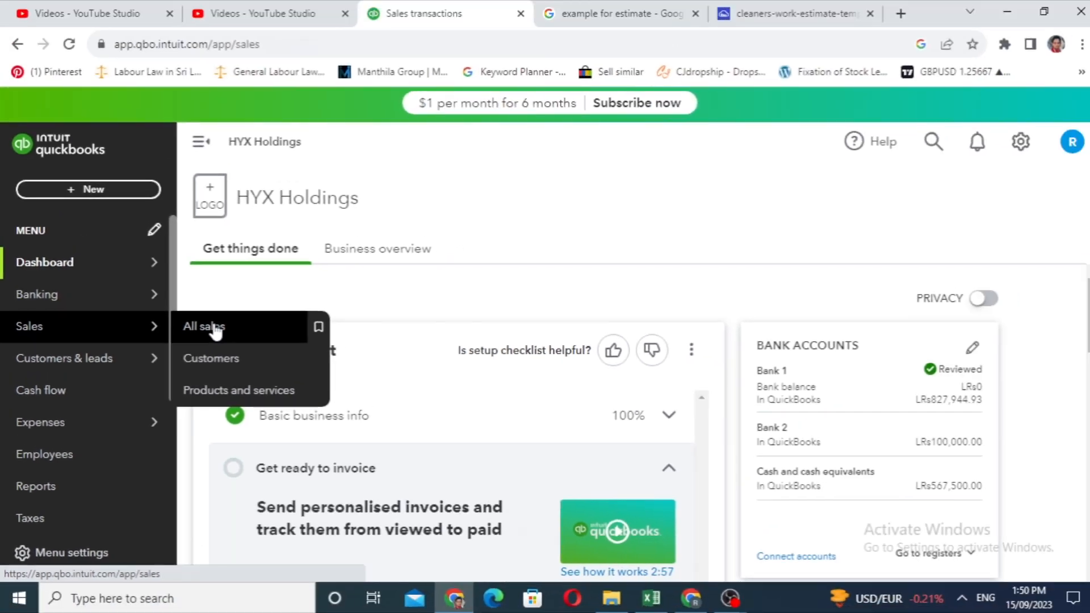
{"action": "left_click", "coordinate": [270, 270]}
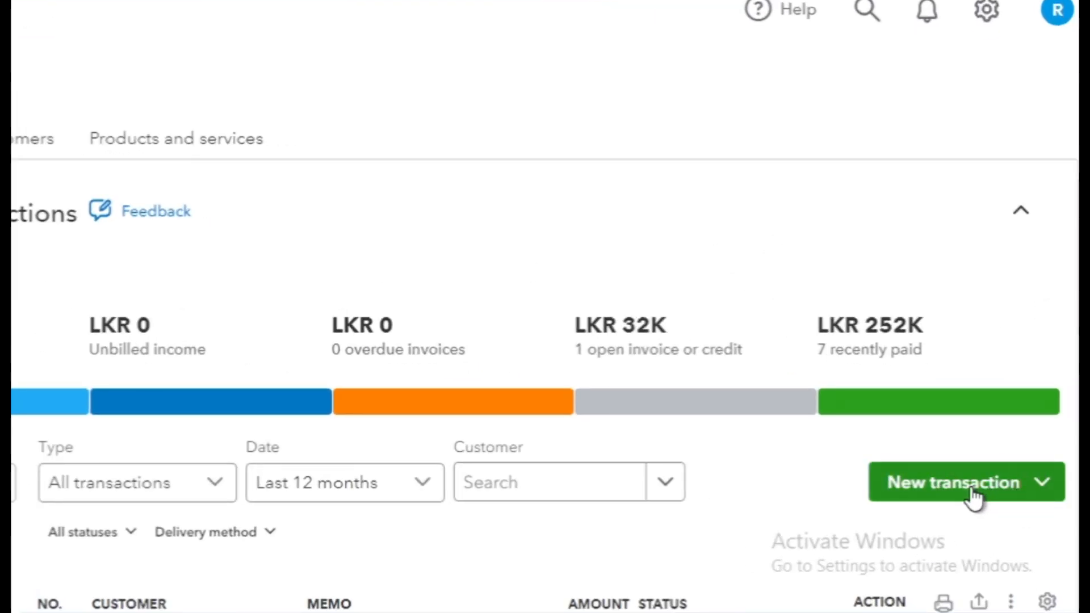
{"action": "left_click", "coordinate": [976, 500]}
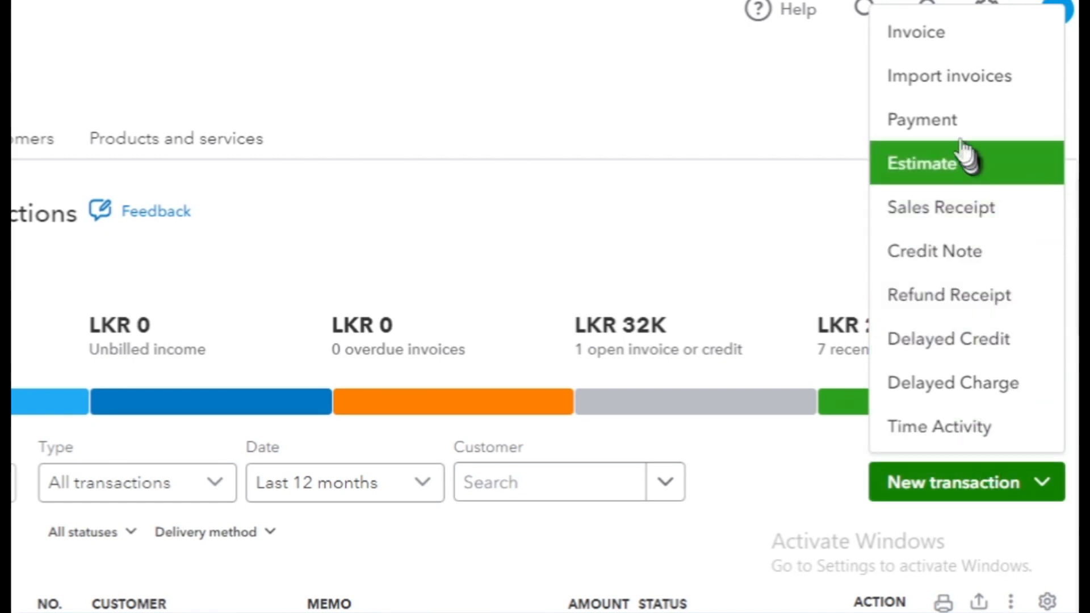
{"action": "left_click", "coordinate": [912, 170]}
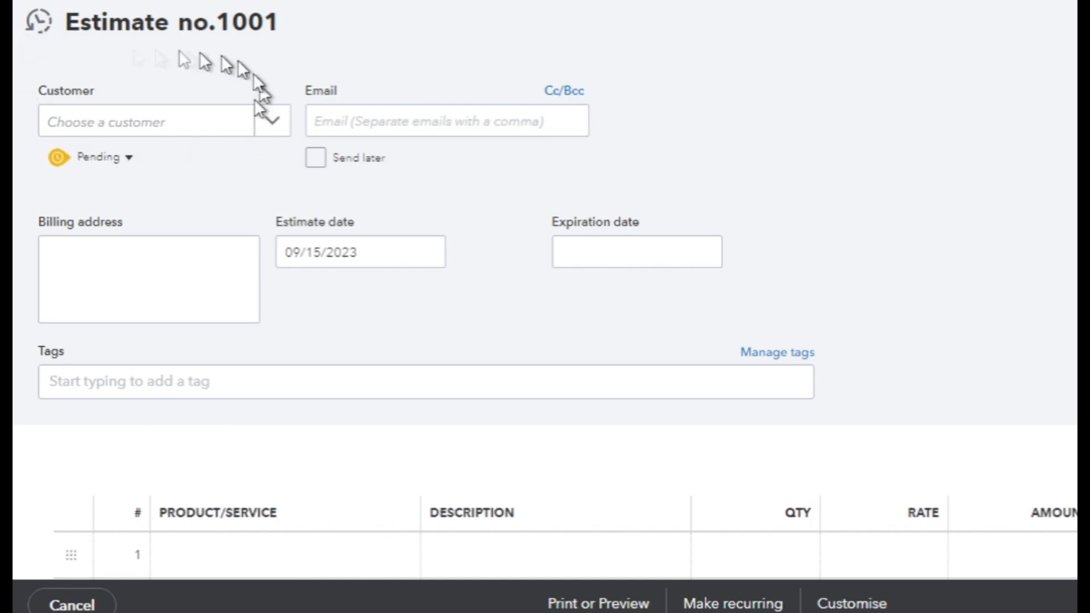
Choose Customer 101 for the estimate and set its expiration date to 10/15/2023
{"action": "left_click", "coordinate": [272, 125]}
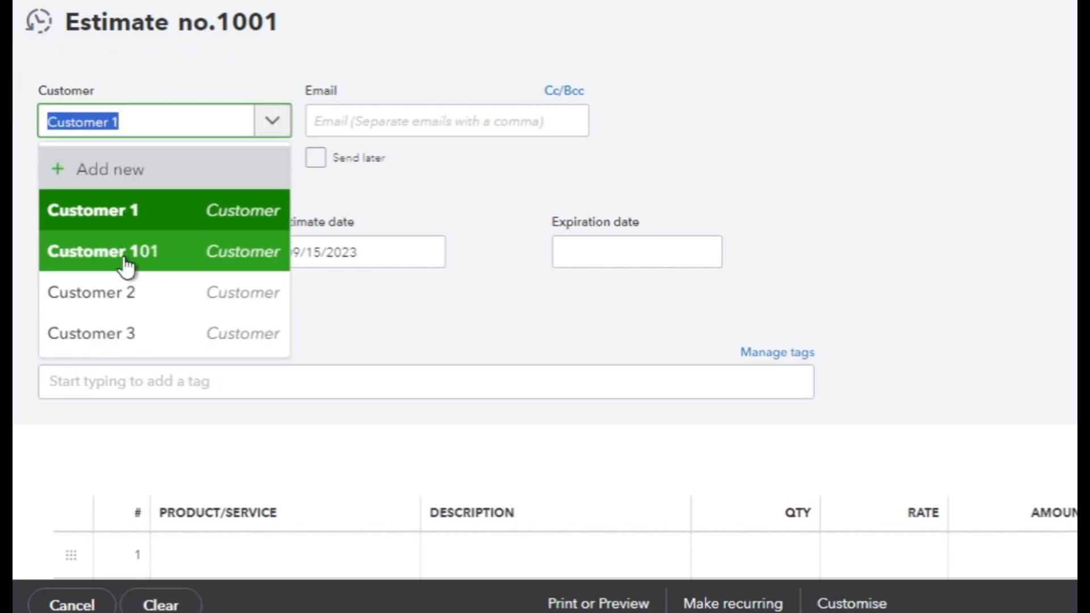
{"action": "left_click", "coordinate": [91, 260]}
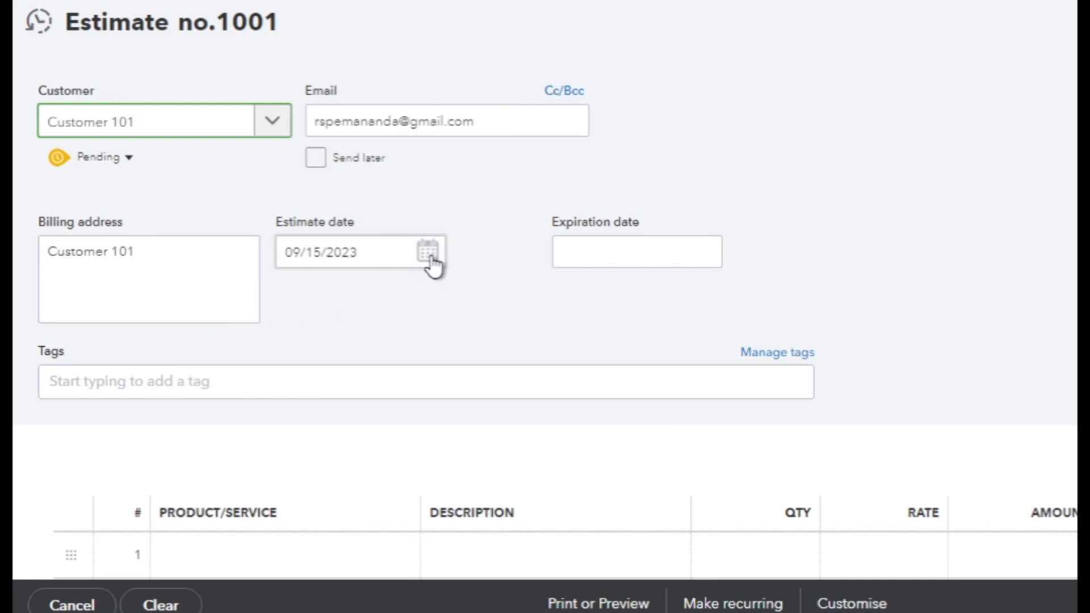
{"action": "left_click_drag", "start_coordinate": [459, 256], "coordinate": [937, 196]}
{"action": "left_click", "coordinate": [845, 152]}
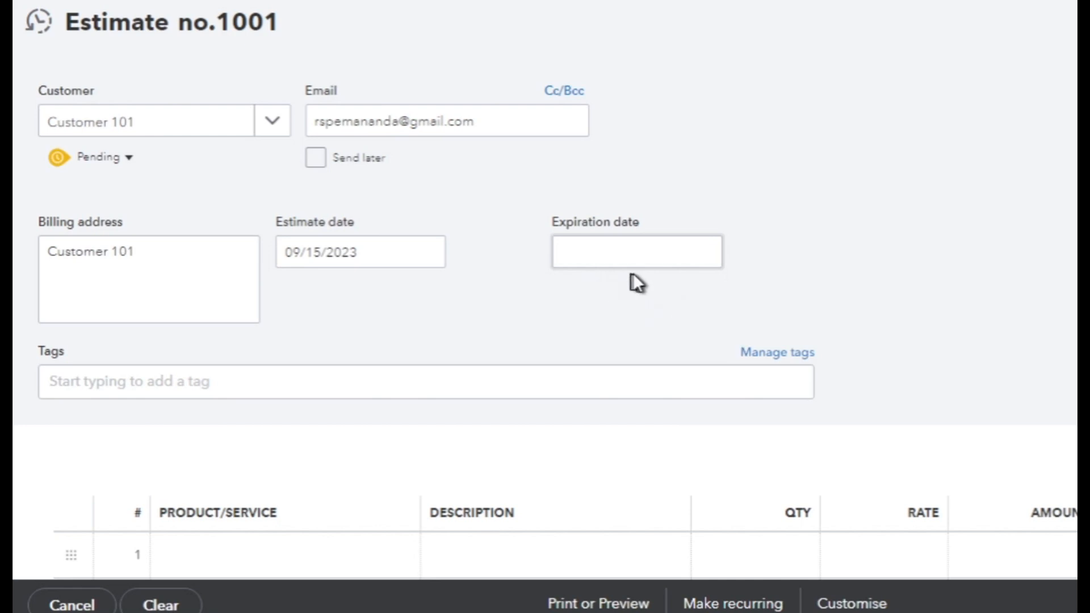
{"action": "left_click", "coordinate": [707, 252]}
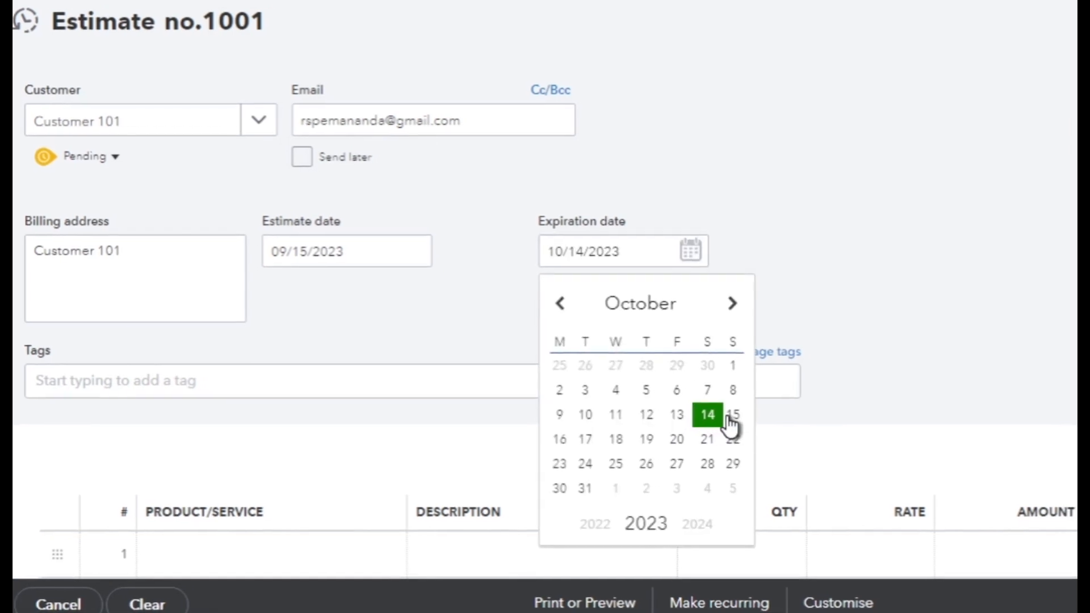
{"action": "left_click", "coordinate": [707, 421]}
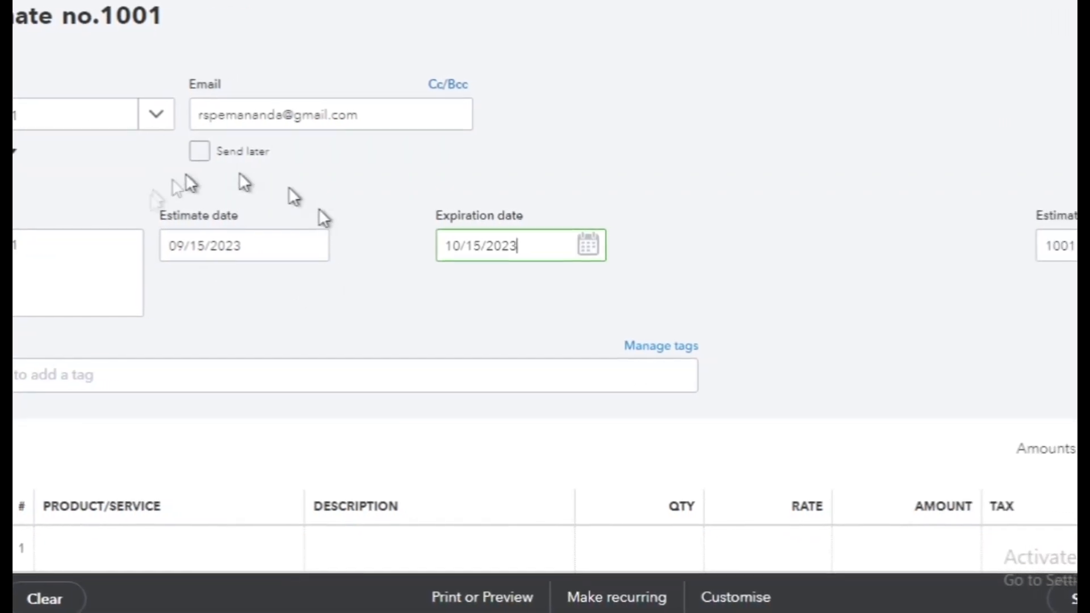
{"action": "left_click", "coordinate": [564, 287]}
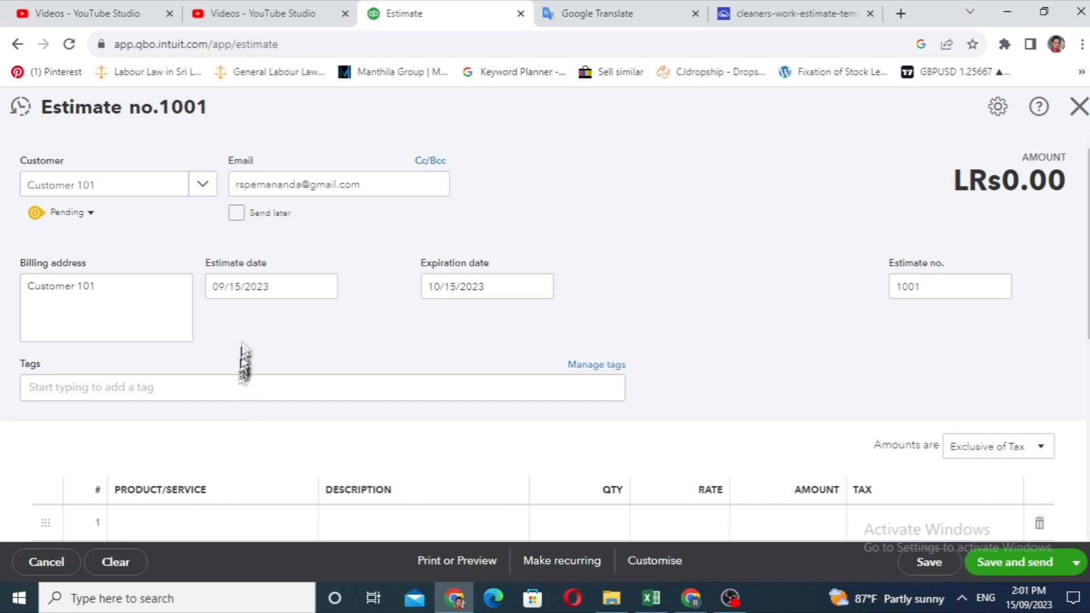
Add Item 10 on the estimate's first line with a quantity of 2
{"action": "scroll", "coordinate": [250, 322], "scroll_direction": "down", "scroll_amount": 3}
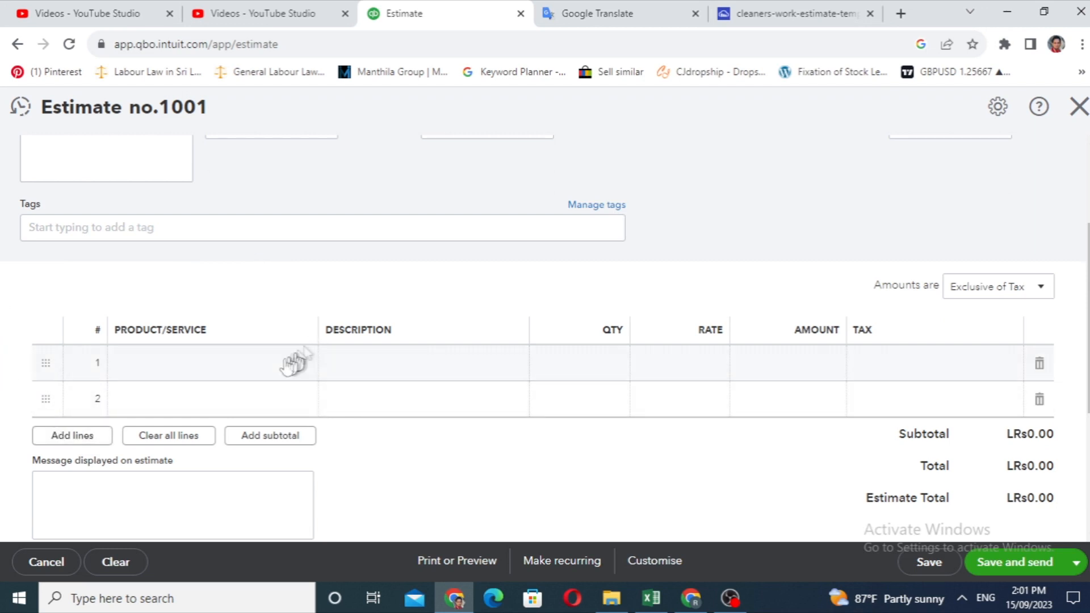
{"action": "left_click", "coordinate": [255, 370]}
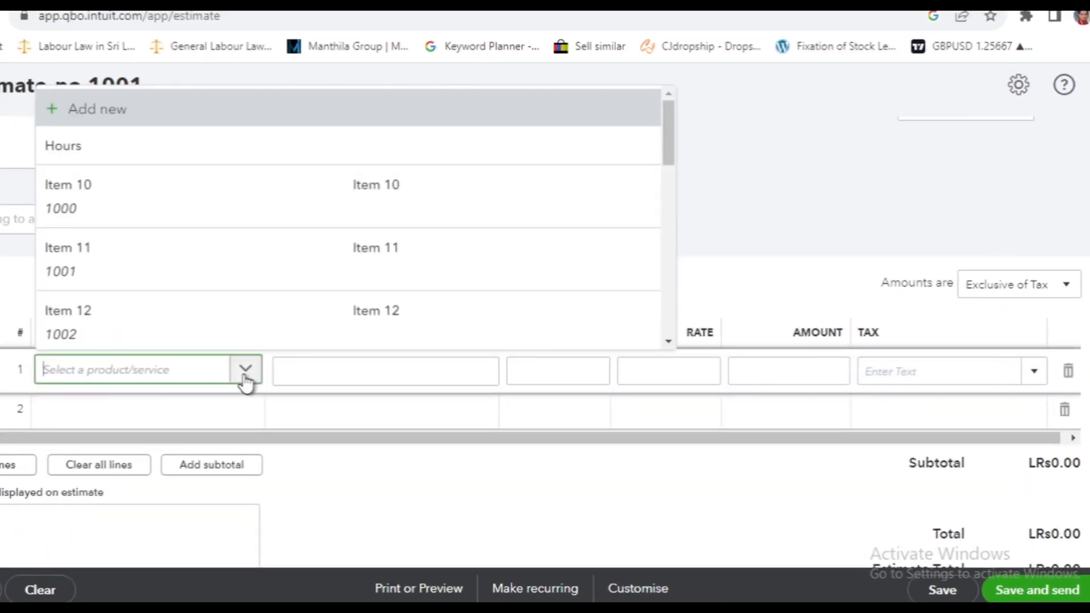
{"action": "left_click", "coordinate": [151, 218]}
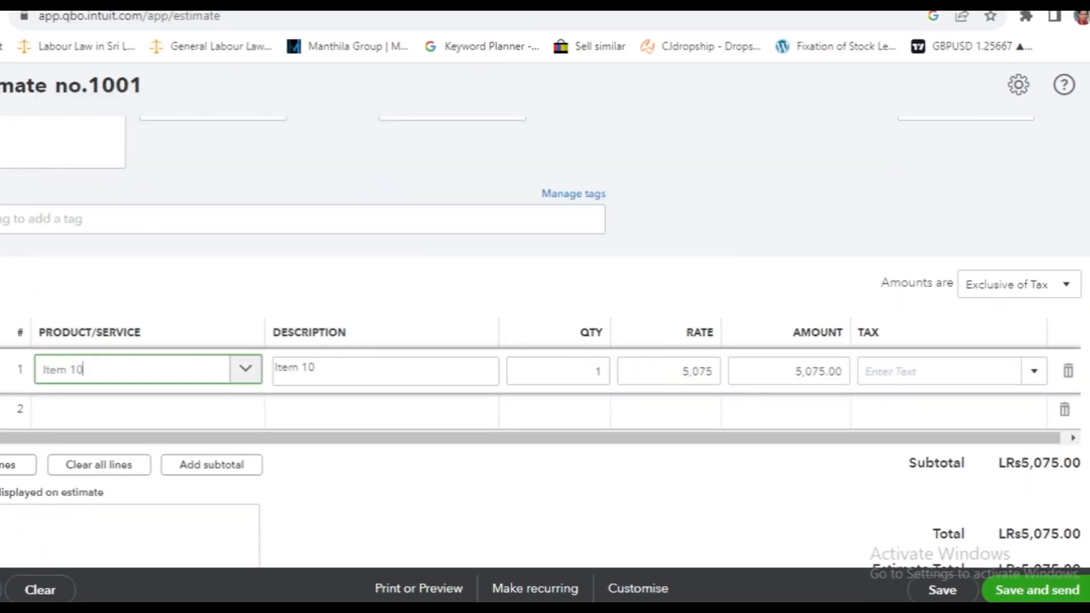
{"action": "left_click", "coordinate": [596, 378]}
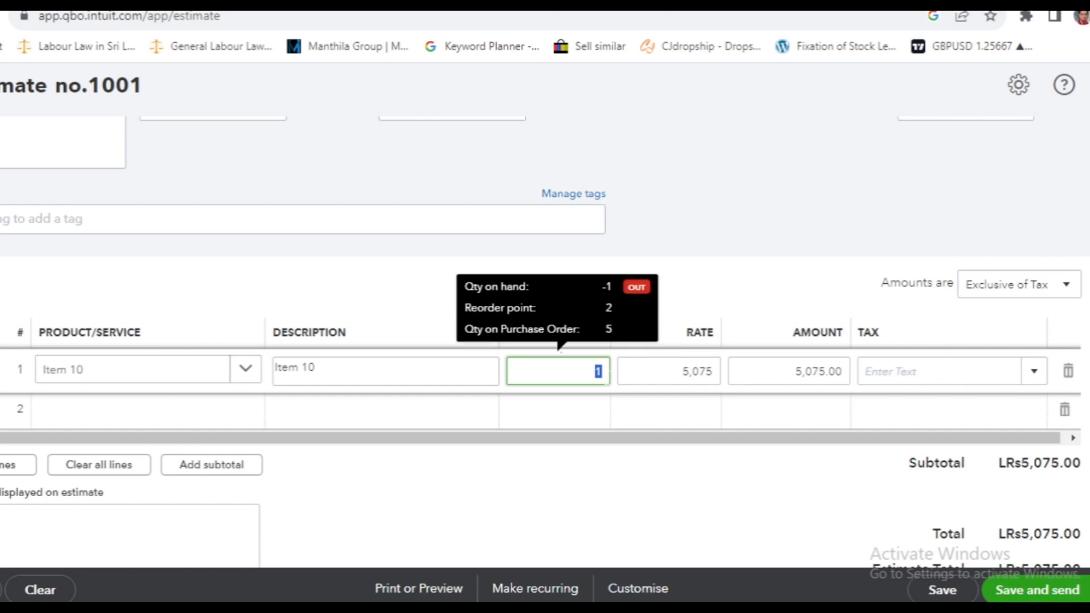
{"action": "type", "text": "2"}
Add Item 11 on the estimate's second line with a quantity of 3
{"action": "left_click", "coordinate": [246, 409]}
{"action": "left_click", "coordinate": [246, 409]}
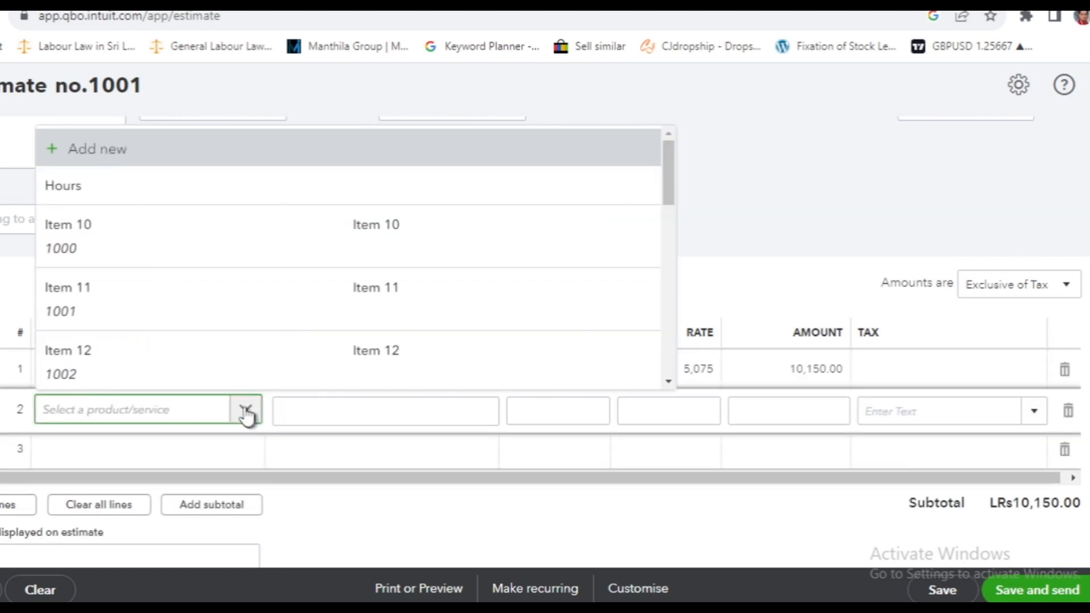
{"action": "left_click", "coordinate": [170, 308]}
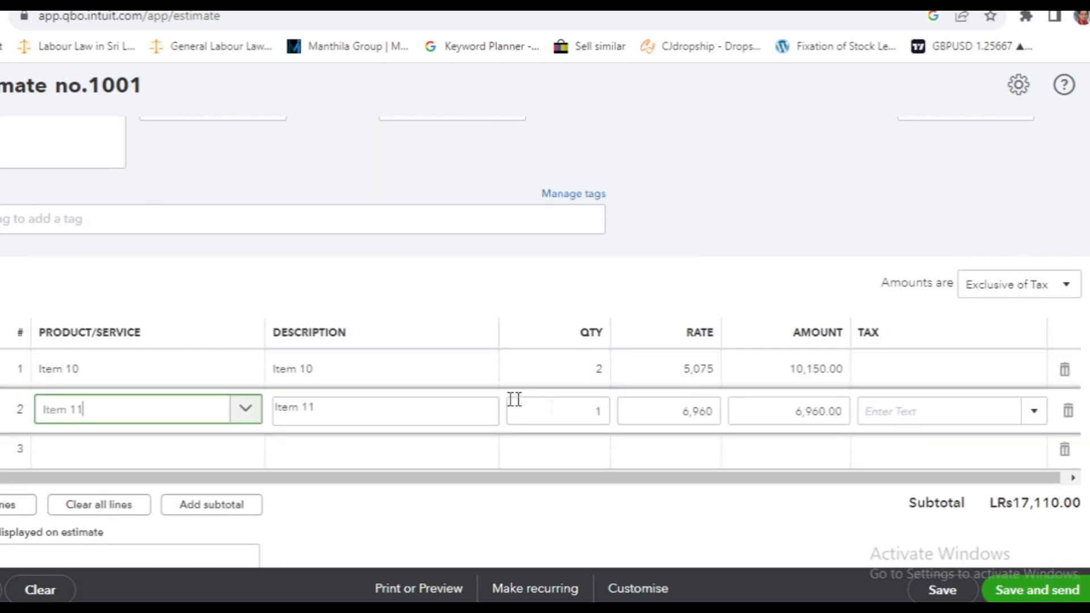
{"action": "left_click", "coordinate": [598, 413]}
{"action": "type", "text": "3"}
Apply VAT (15%) to both the Item 10 and Item 11 lines
{"action": "left_click", "coordinate": [1031, 369]}
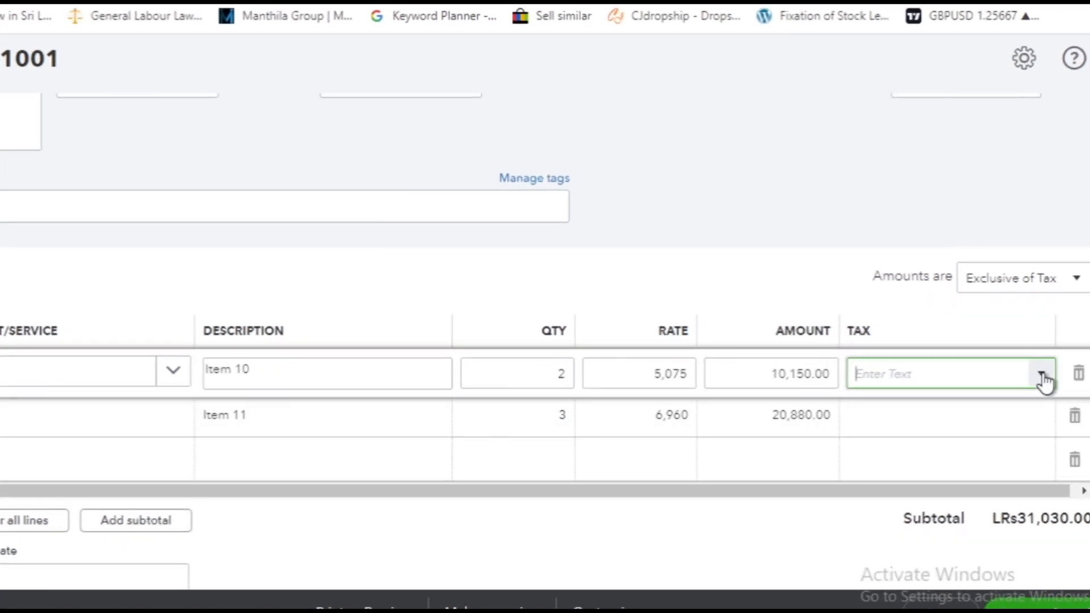
{"action": "left_click", "coordinate": [1043, 378]}
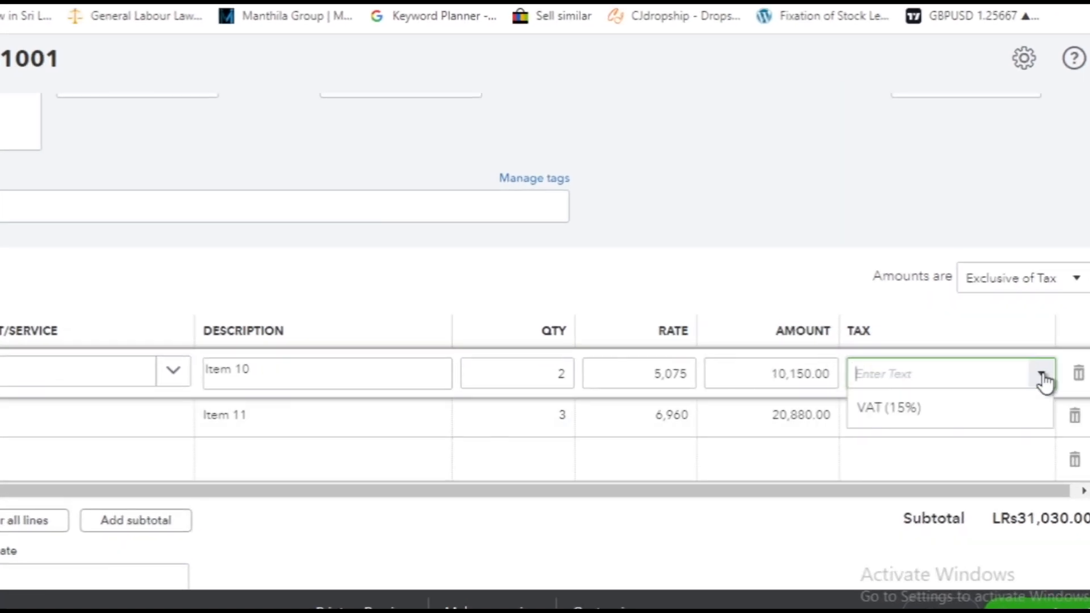
{"action": "left_click", "coordinate": [918, 413]}
{"action": "left_click", "coordinate": [922, 419]}
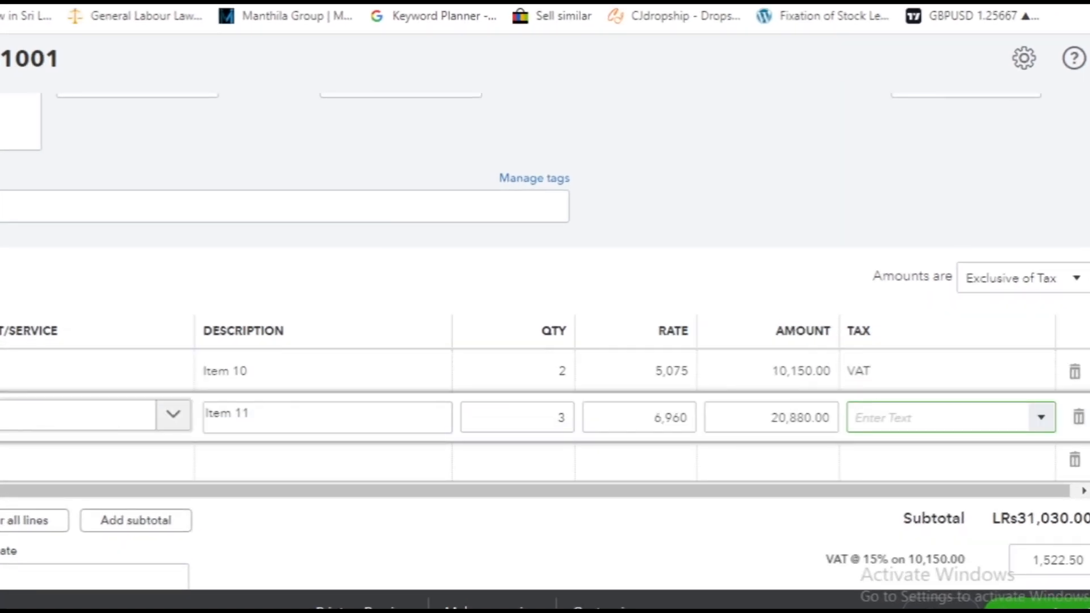
{"action": "left_click", "coordinate": [1041, 420]}
{"action": "left_click", "coordinate": [930, 457]}
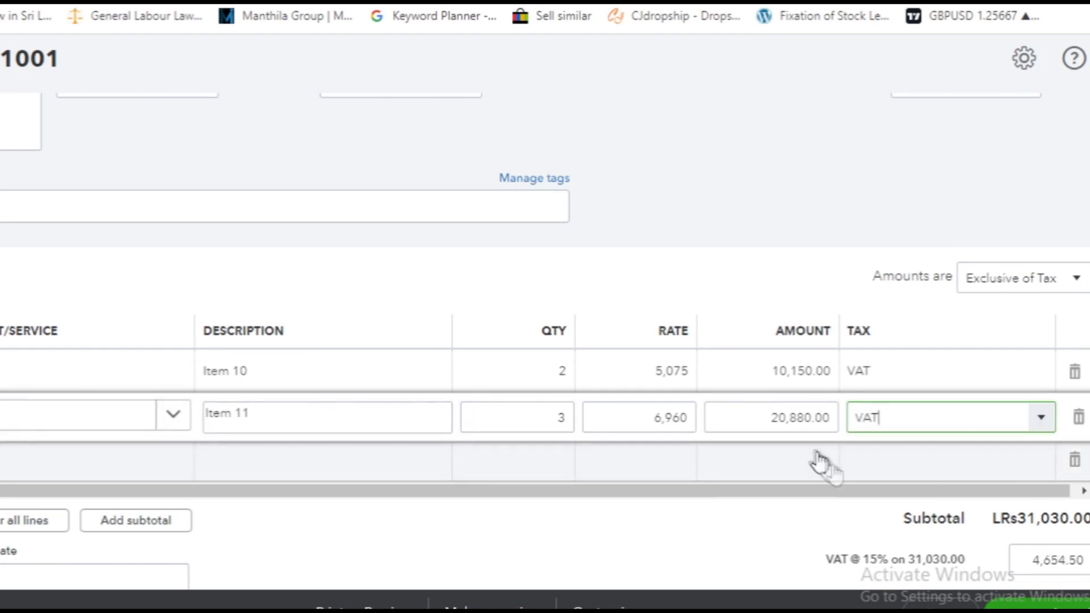
Enter the message displayed on the estimate as "This estimate is valid only for 30 days from the date of issue."
{"action": "scroll", "coordinate": [744, 369], "scroll_direction": "down", "scroll_amount": 2}
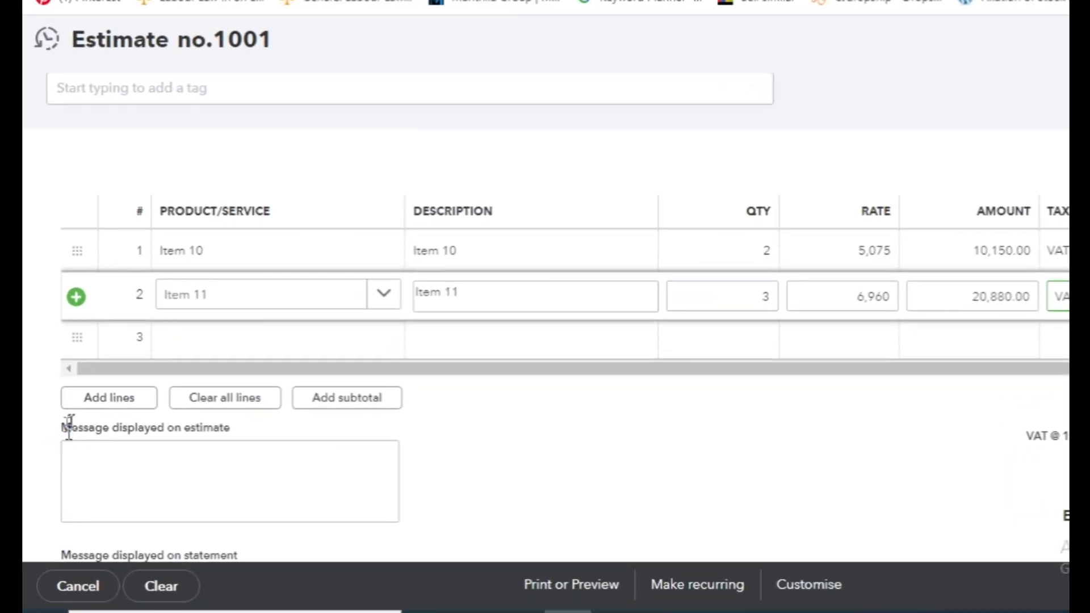
{"action": "left_click", "coordinate": [199, 482]}
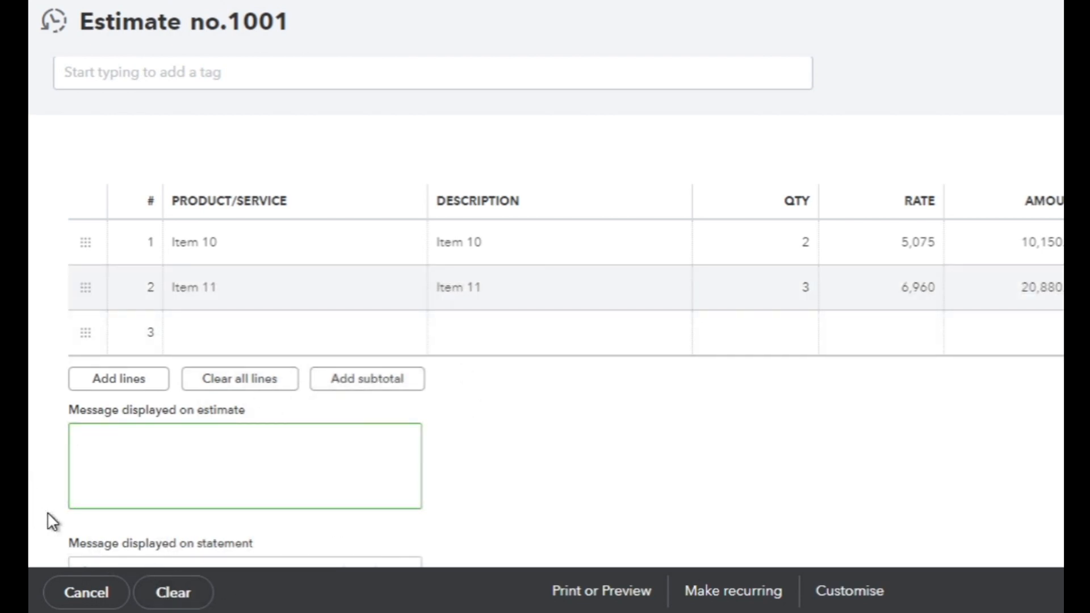
{"action": "type", "text": "This estimate is valid only for 30 days from the date of issue."}
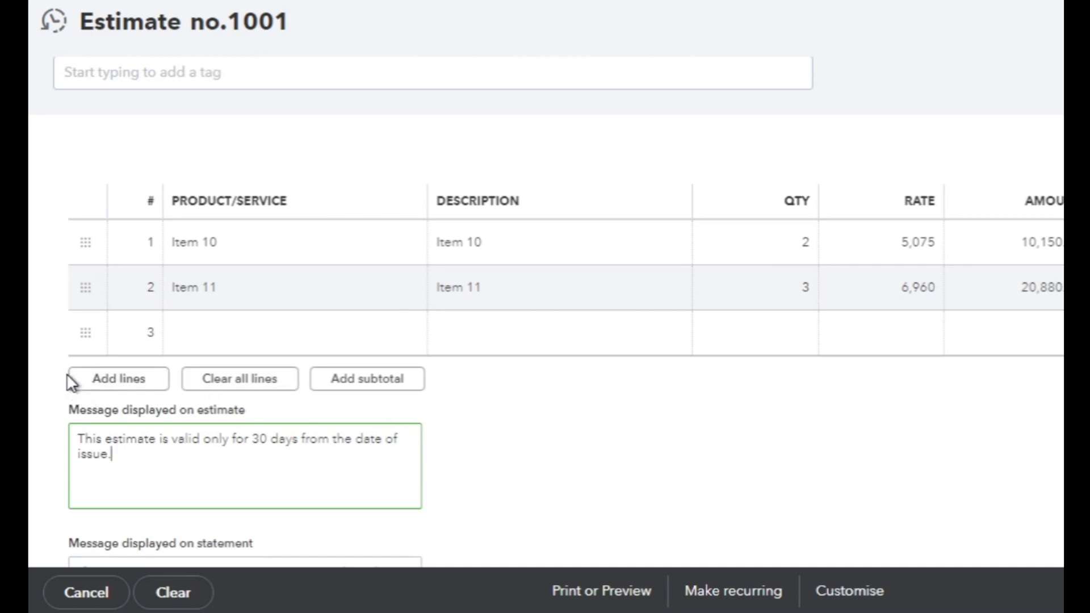
Copy the estimate message into the message displayed on the statement
{"action": "scroll", "coordinate": [69, 379], "scroll_direction": "down", "scroll_amount": 3}
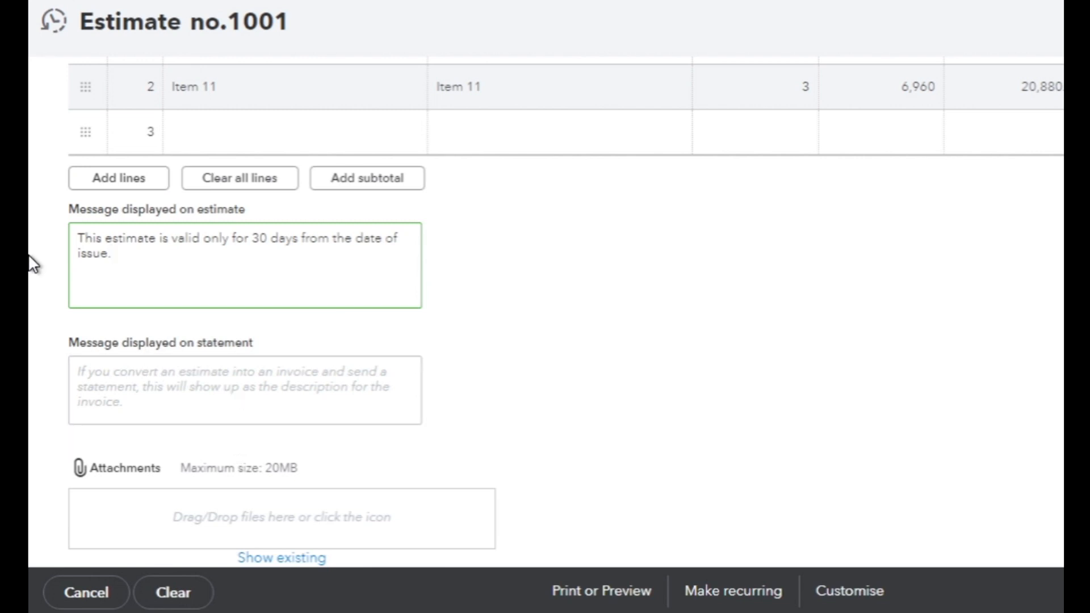
{"action": "key", "text": "ctrl+a"}
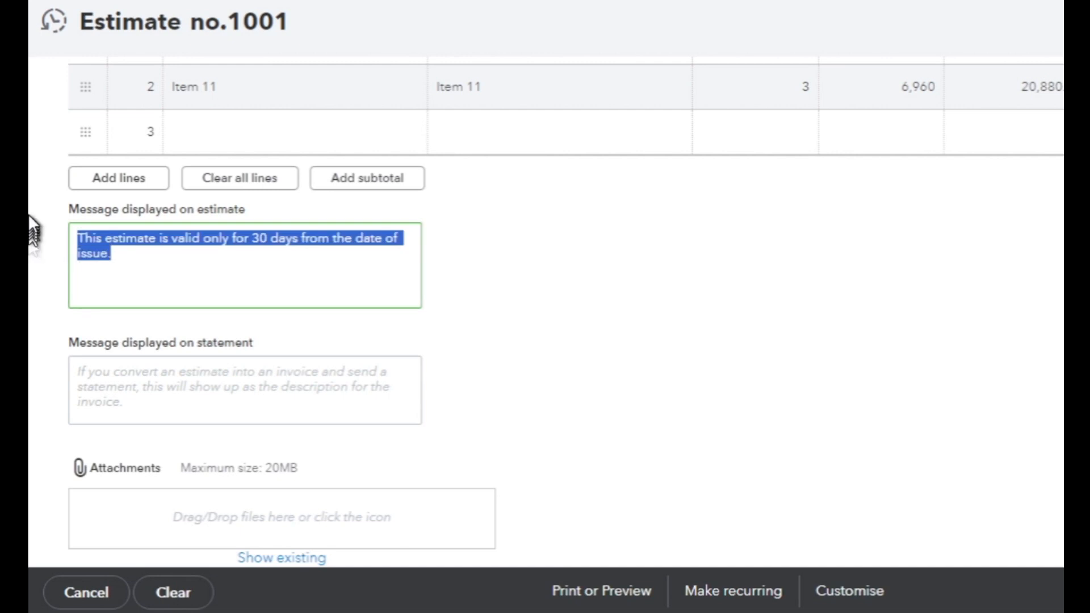
{"action": "right_click", "coordinate": [87, 233]}
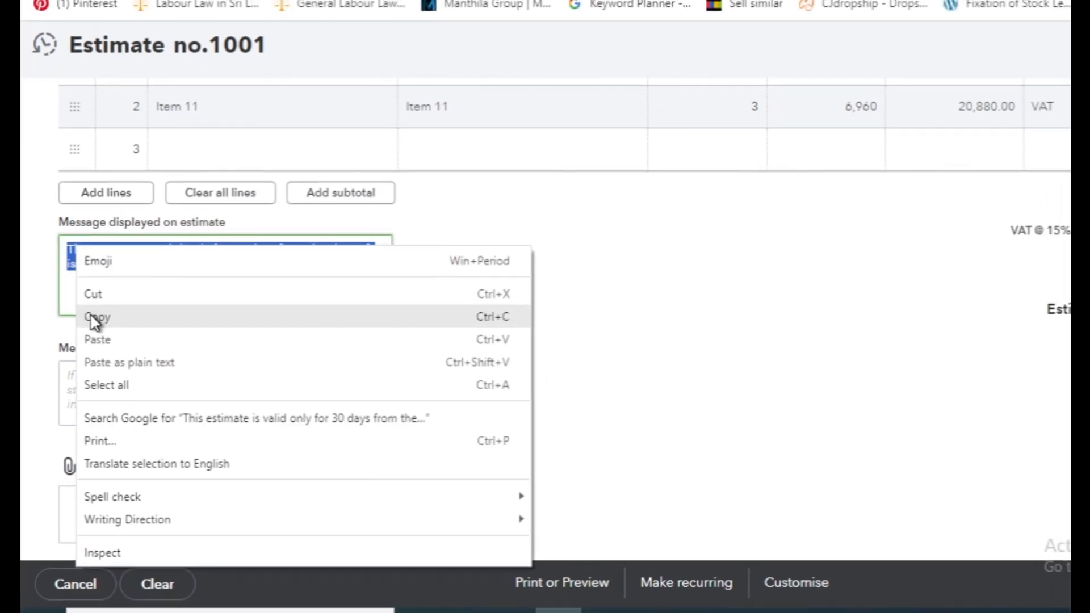
{"action": "left_click", "coordinate": [103, 307]}
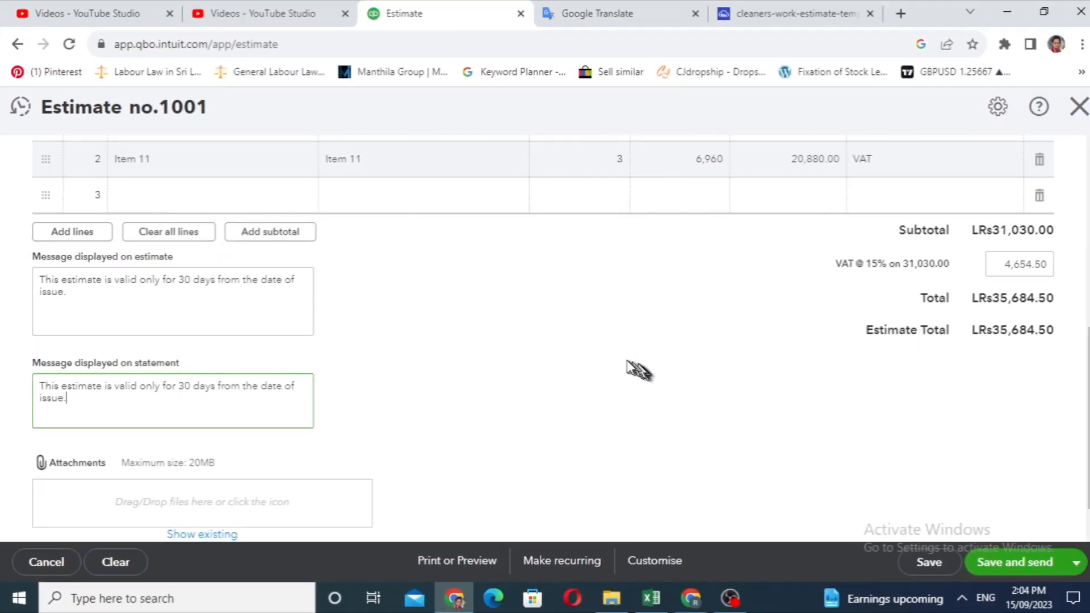
Check the estimate's lines, totals and messages, and save it for sending by email
{"action": "scroll", "coordinate": [499, 328], "scroll_direction": "down", "scroll_amount": 1}
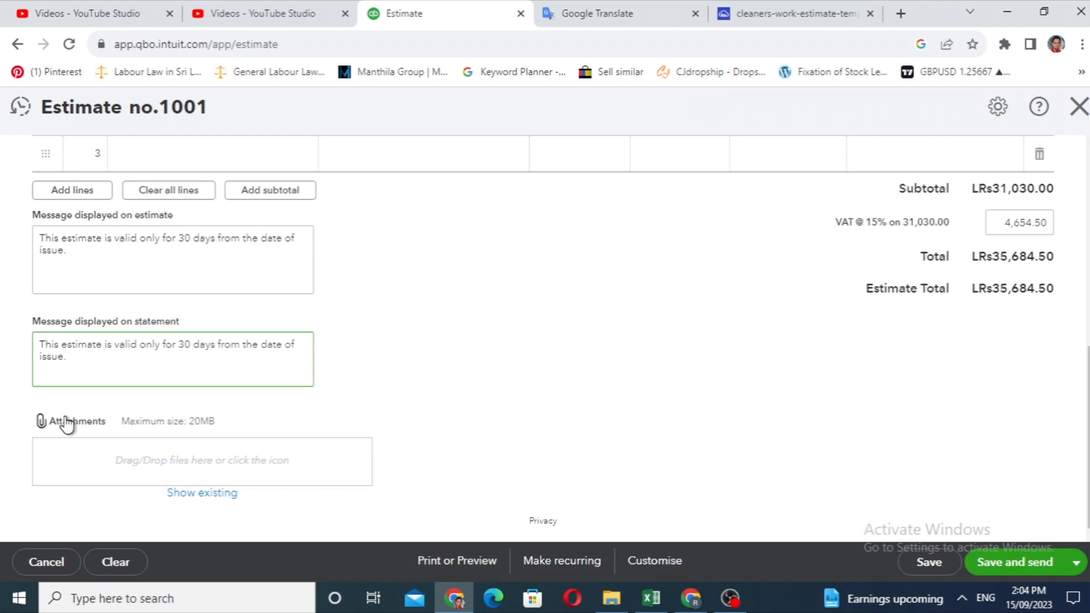
{"action": "scroll", "coordinate": [621, 312], "scroll_direction": "up", "scroll_amount": 5}
{"action": "scroll", "coordinate": [621, 313], "scroll_direction": "down", "scroll_amount": 5}
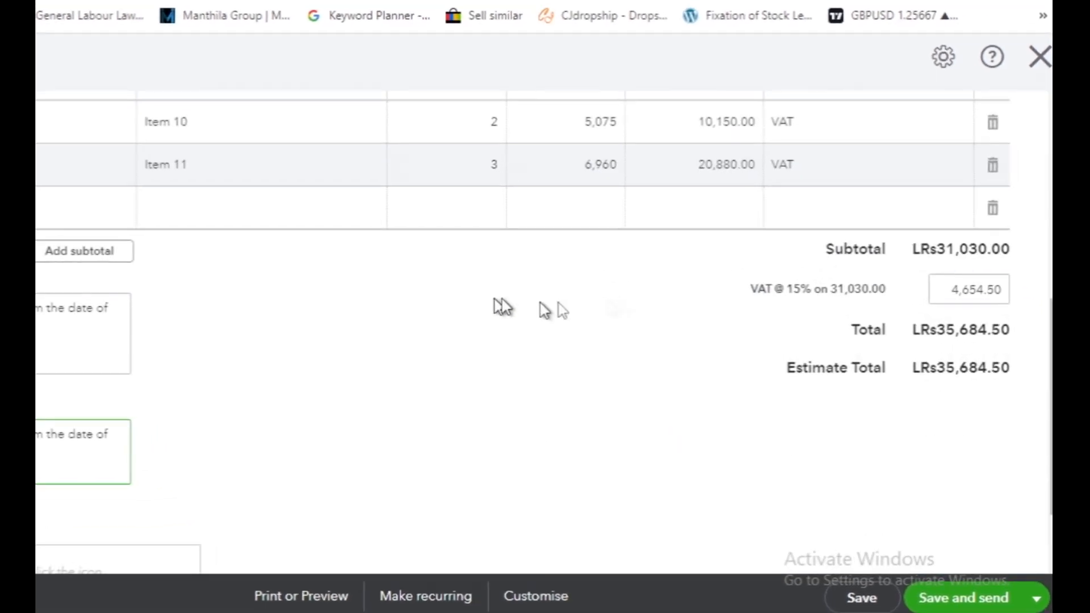
{"action": "scroll", "coordinate": [534, 324], "scroll_direction": "up", "scroll_amount": 3}
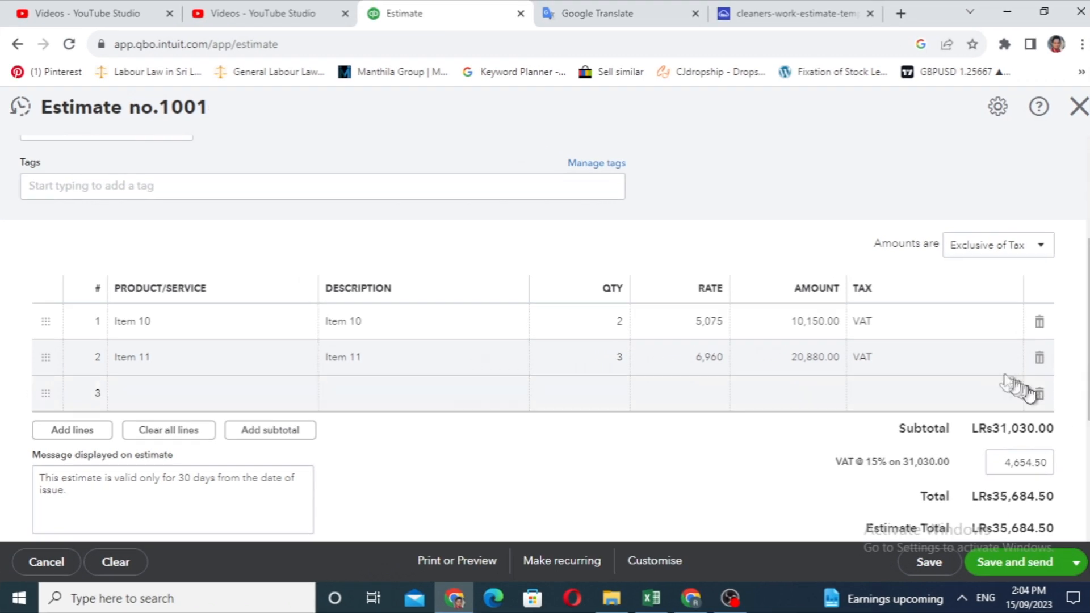
{"action": "scroll", "coordinate": [1020, 391], "scroll_direction": "down", "scroll_amount": 2}
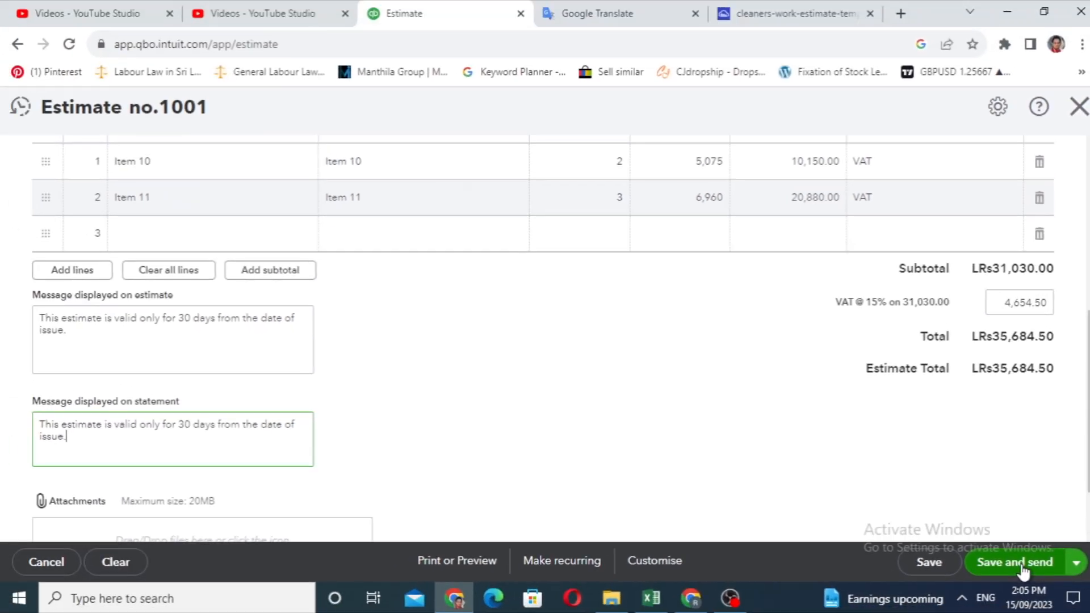
{"action": "left_click", "coordinate": [1002, 552]}
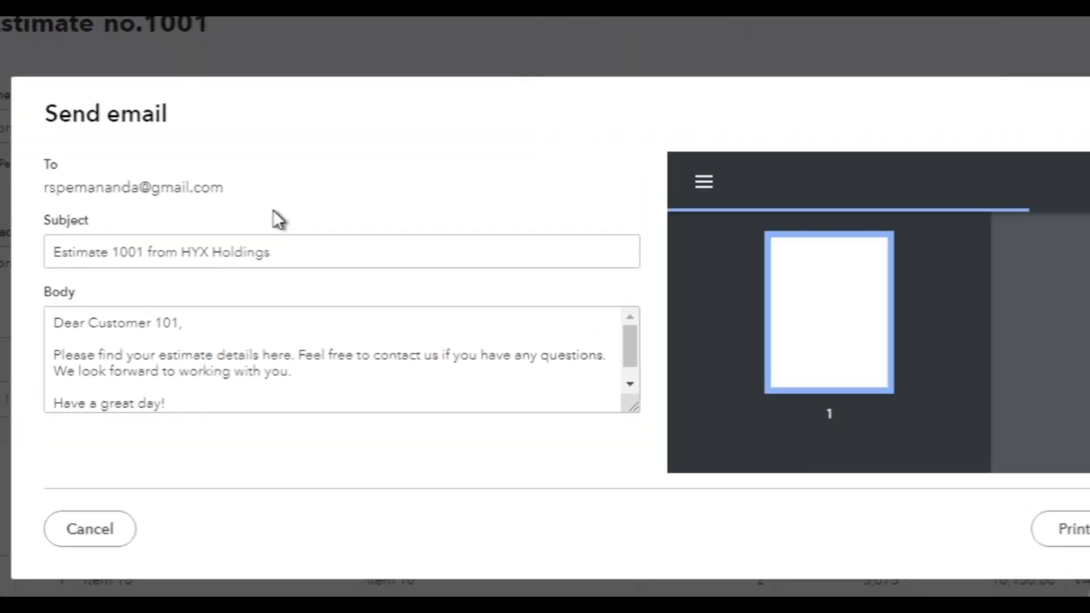
Review the subject and body text of the estimate email along with the document preview
{"action": "left_click", "coordinate": [296, 253]}
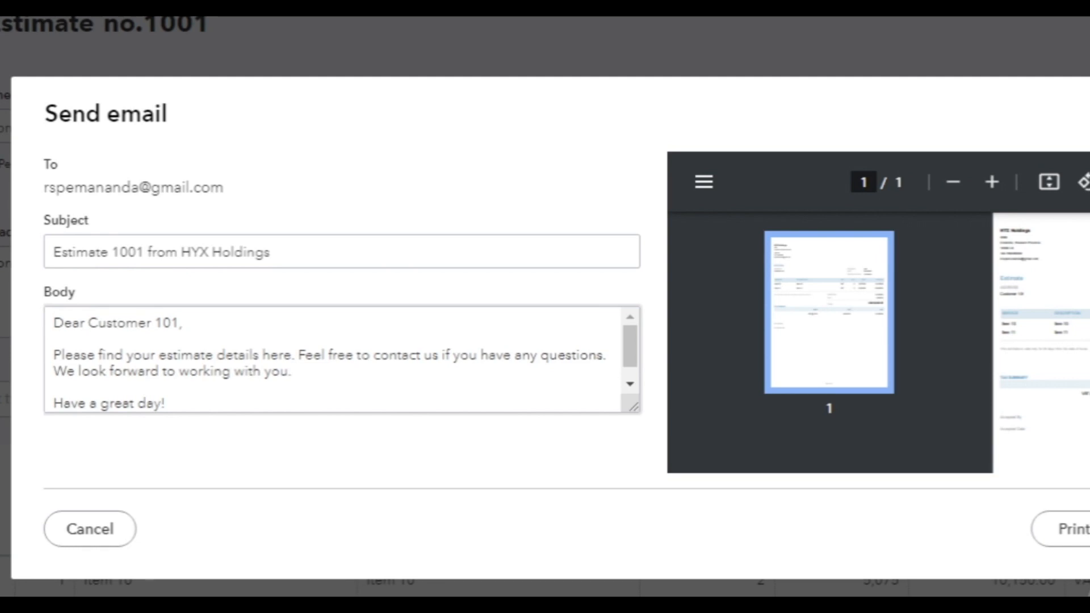
{"action": "left_click", "coordinate": [107, 385]}
{"action": "key", "text": "ctrl+a"}
{"action": "left_click", "coordinate": [178, 251]}
{"action": "left_click", "coordinate": [192, 392]}
{"action": "key", "text": "ctrl+a"}
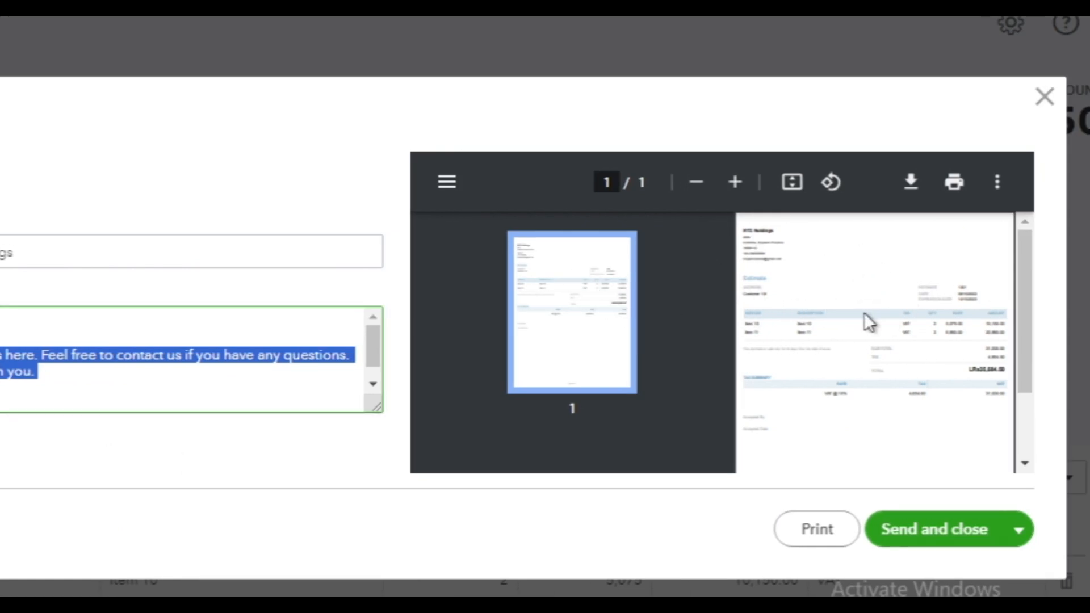
Open the printable version of the estimate and examine its dates, item lines, totals, validity message and tax summary
{"action": "left_click", "coordinate": [818, 529]}
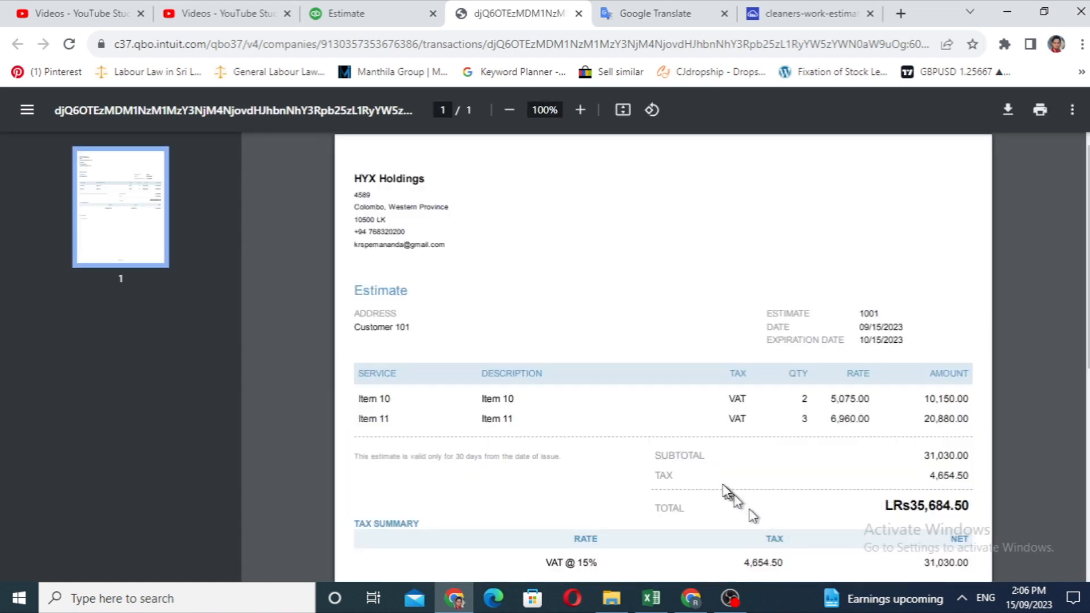
{"action": "key", "text": "ctrl+plus"}
{"action": "key", "text": "ctrl+plus"}
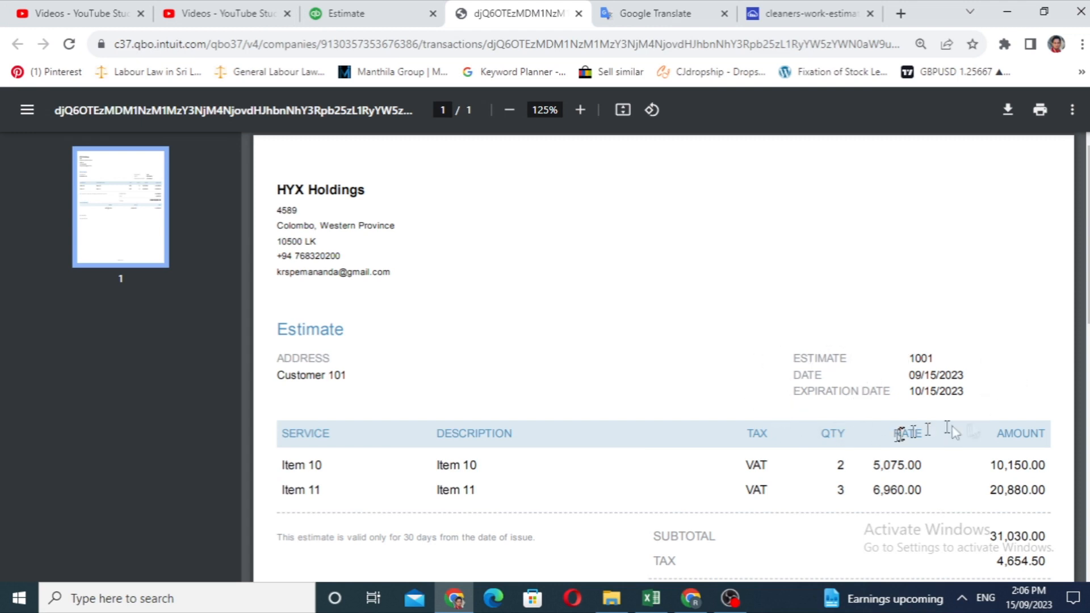
{"action": "scroll", "coordinate": [977, 429], "scroll_direction": "down", "scroll_amount": 1}
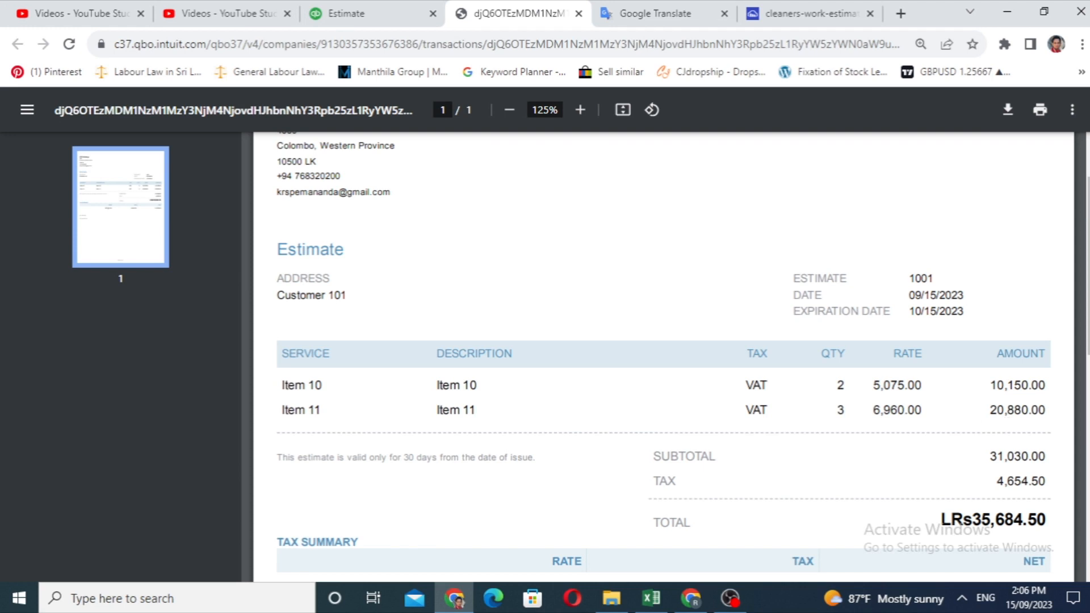
{"action": "scroll", "coordinate": [577, 426], "scroll_direction": "down", "scroll_amount": 3}
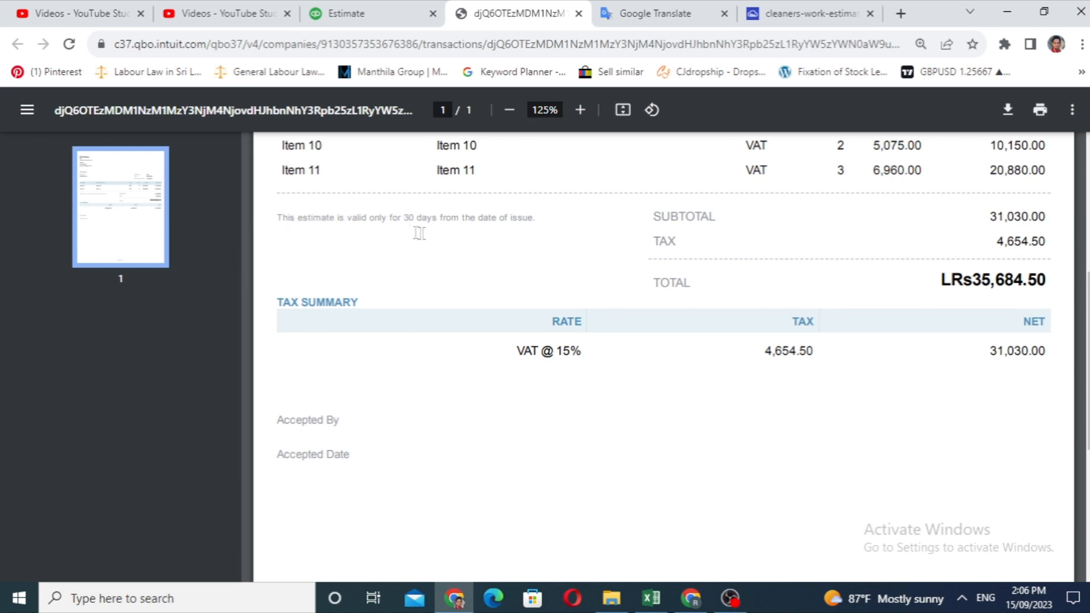
{"action": "scroll", "coordinate": [409, 182], "scroll_direction": "up", "scroll_amount": 5}
Send the estimate email to the customer and check the estimate's entry in the sales transactions list
{"action": "left_click", "coordinate": [346, 13]}
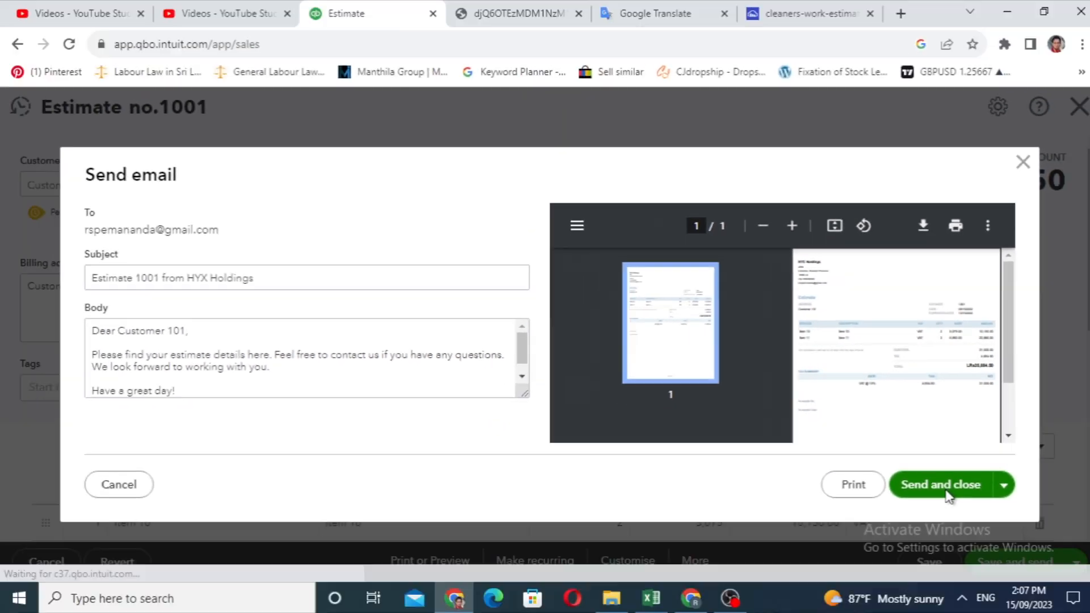
{"action": "left_click", "coordinate": [945, 539]}
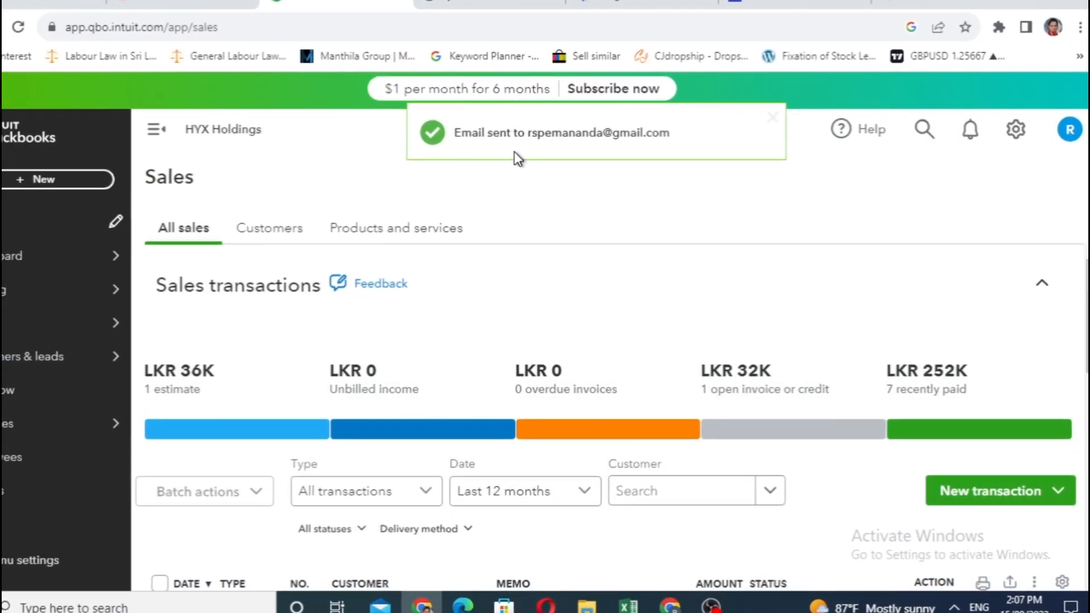
{"action": "scroll", "coordinate": [211, 536], "scroll_direction": "down", "scroll_amount": 3}
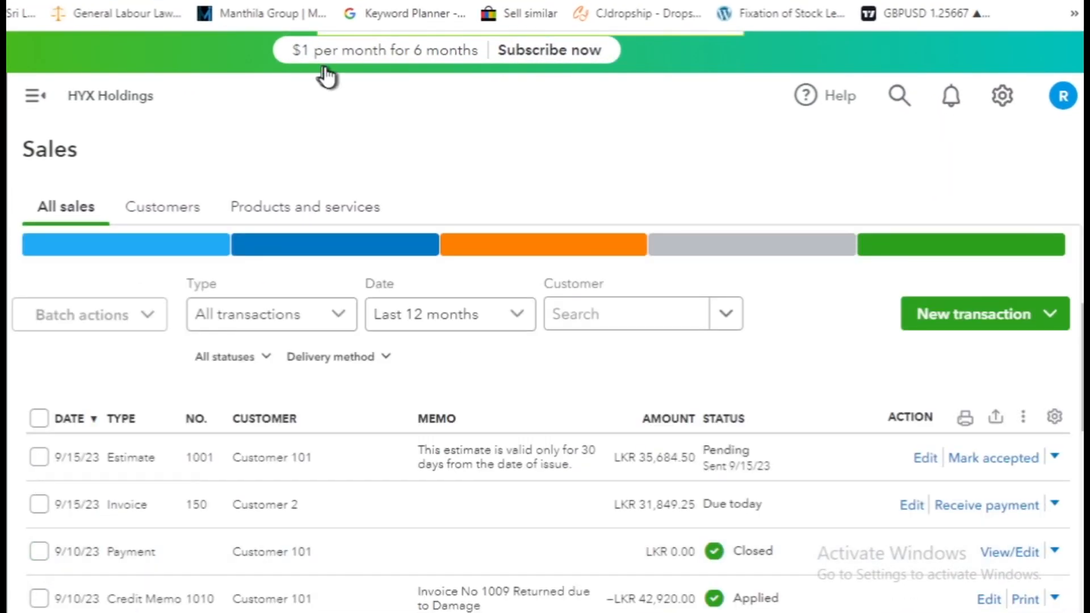
{"action": "scroll", "coordinate": [307, 460], "scroll_direction": "down", "scroll_amount": 5}
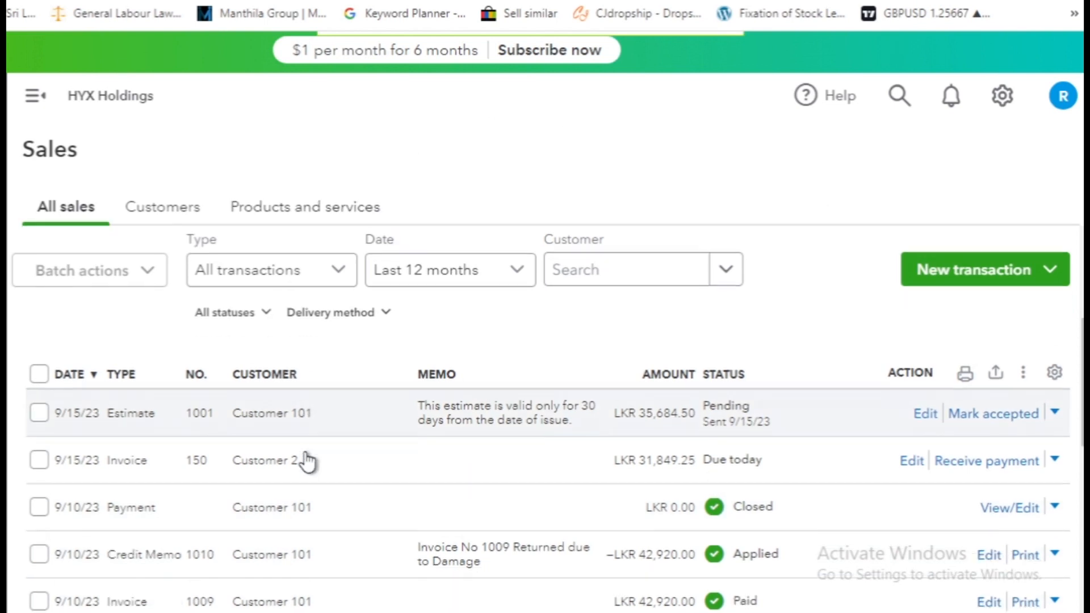
{"action": "scroll", "coordinate": [306, 460], "scroll_direction": "up", "scroll_amount": 5}
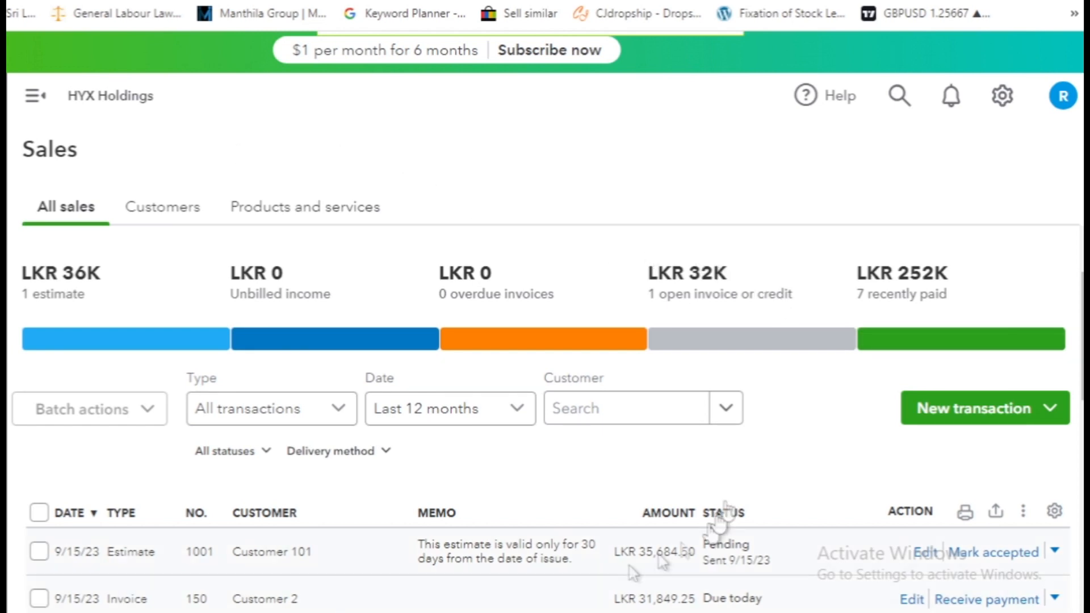
Mark Customer 101's pending estimate as accepted by Customer 101, with the acceptance date 2023-09-15
{"action": "scroll", "coordinate": [427, 364], "scroll_direction": "down", "scroll_amount": 3}
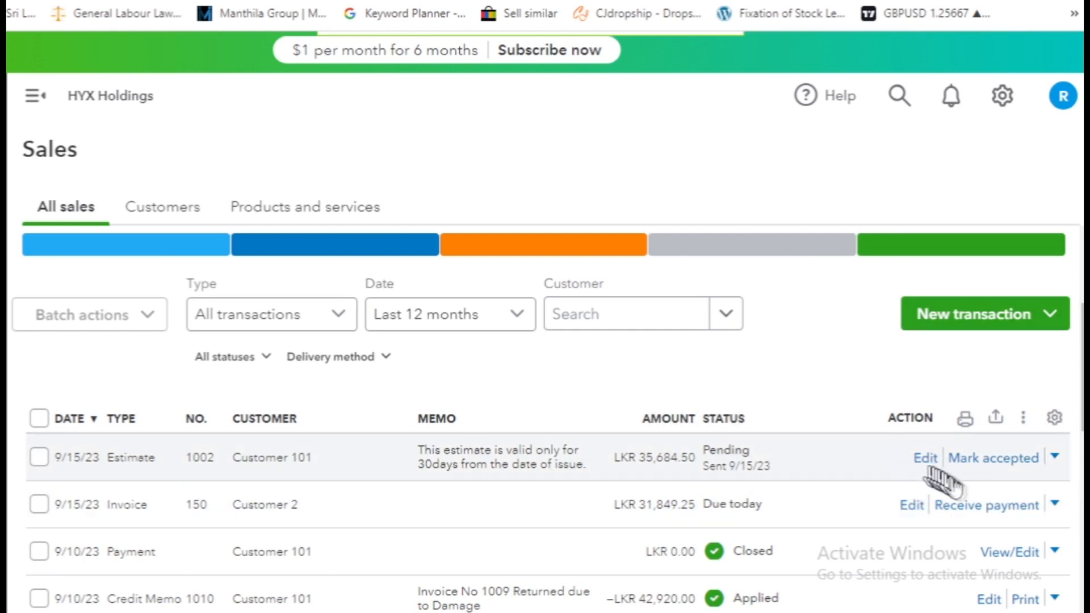
{"action": "left_click", "coordinate": [1002, 461]}
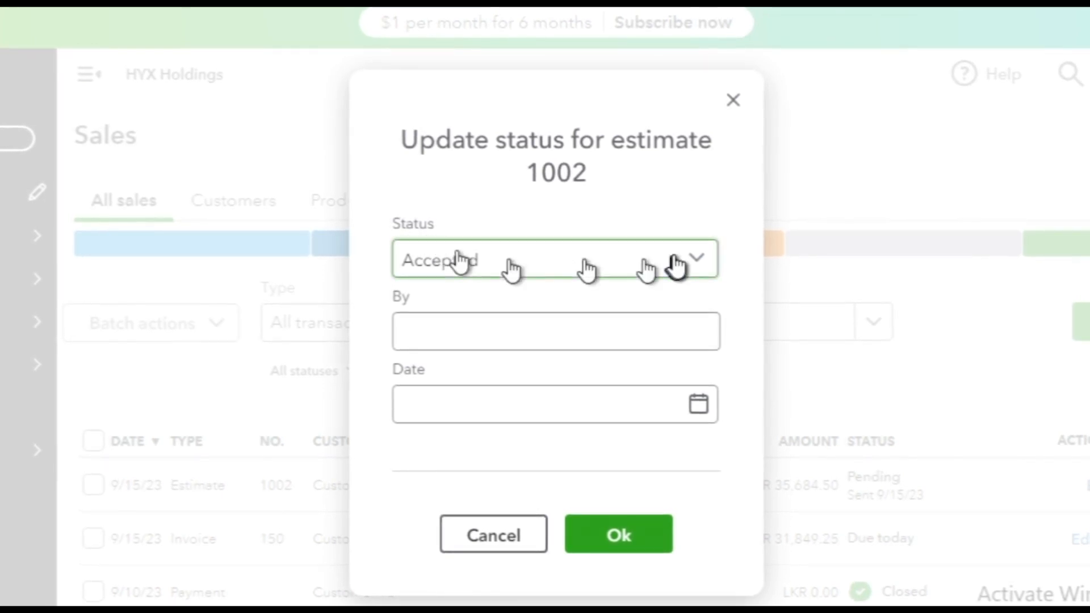
{"action": "left_click", "coordinate": [431, 332]}
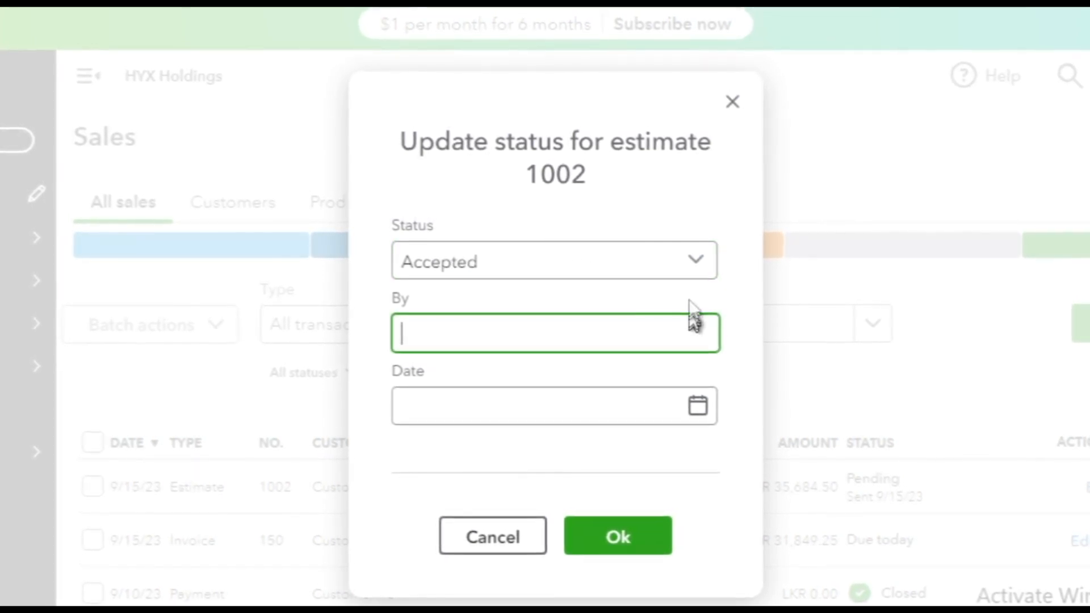
{"action": "type", "text": "Customer 101"}
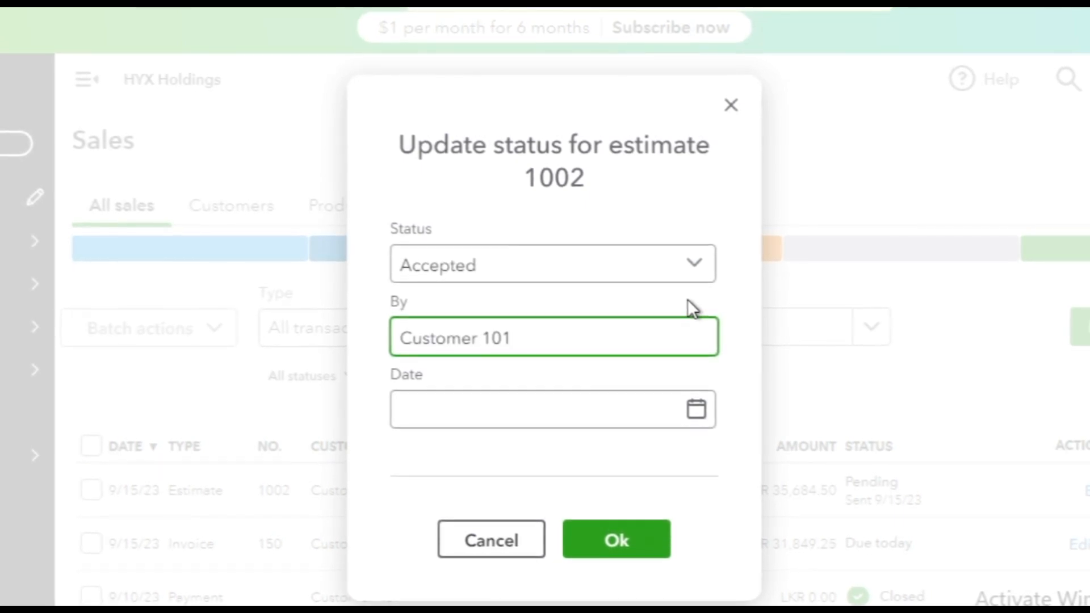
{"action": "left_click", "coordinate": [696, 409]}
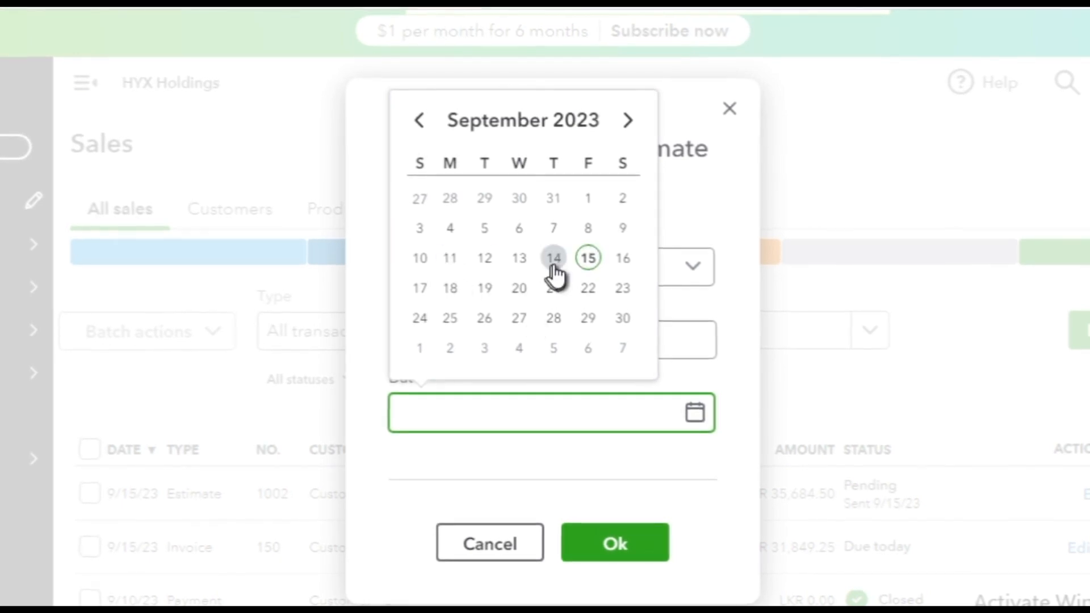
{"action": "left_click", "coordinate": [589, 257]}
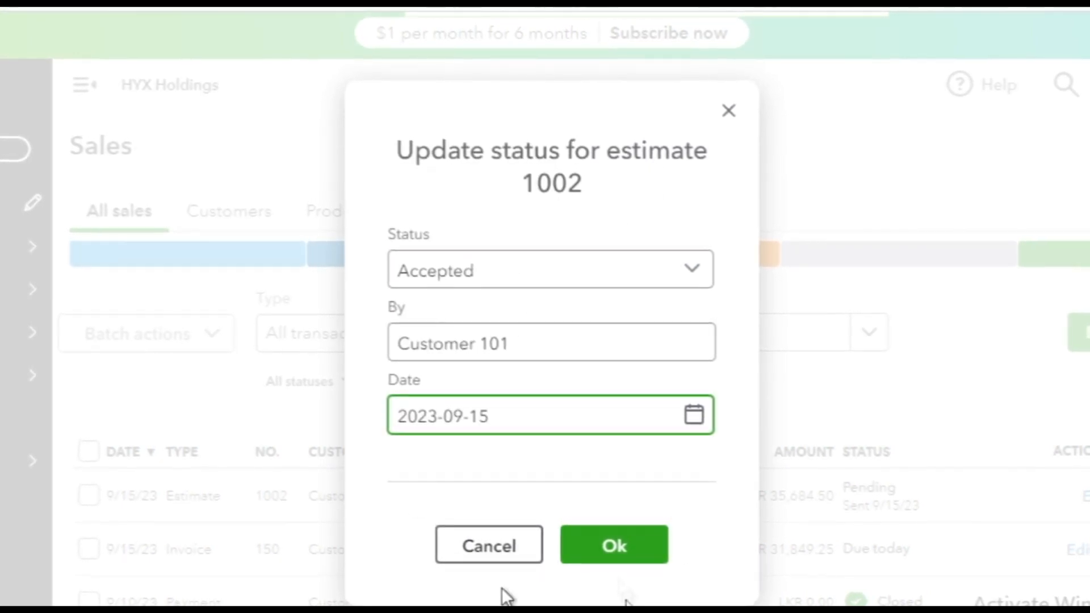
{"action": "left_click", "coordinate": [596, 548]}
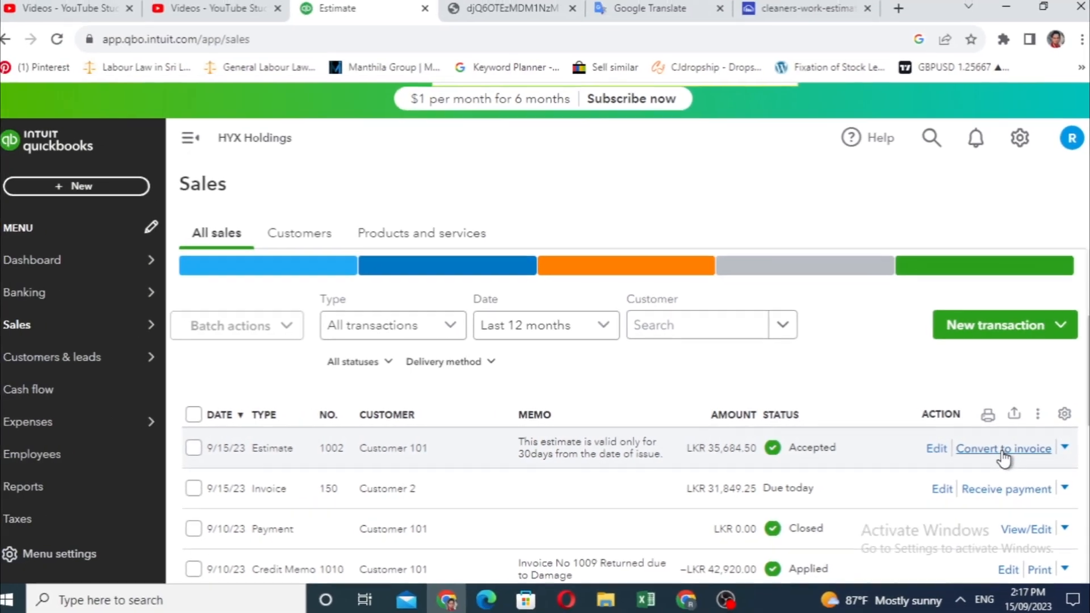
Convert Customer 101's accepted estimate to an invoice and save it after checking its terms, dates, lines and totals
{"action": "left_click", "coordinate": [1003, 452]}
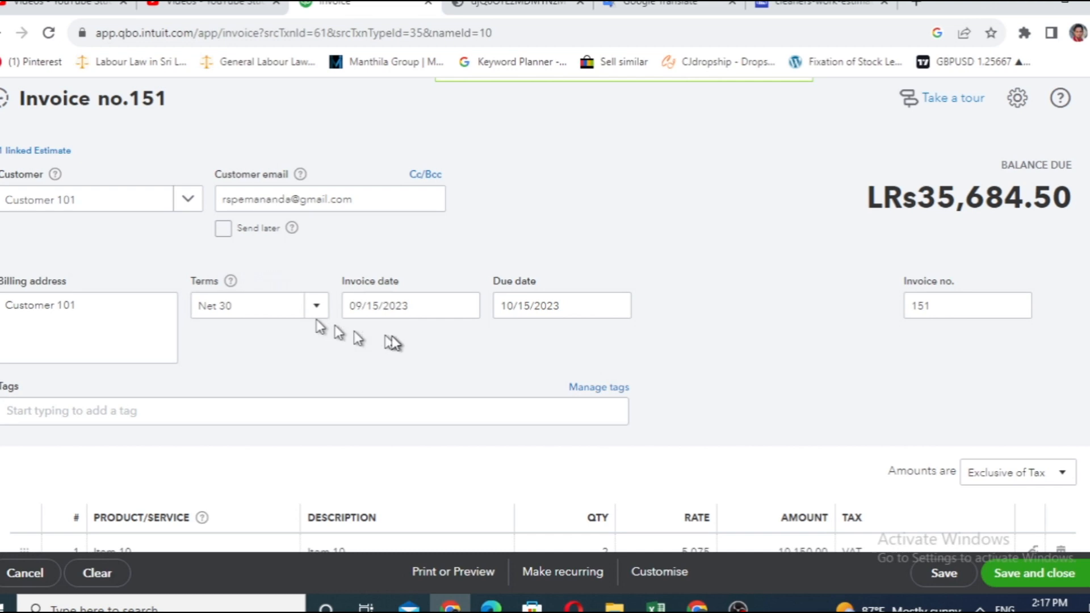
{"action": "left_click", "coordinate": [453, 311]}
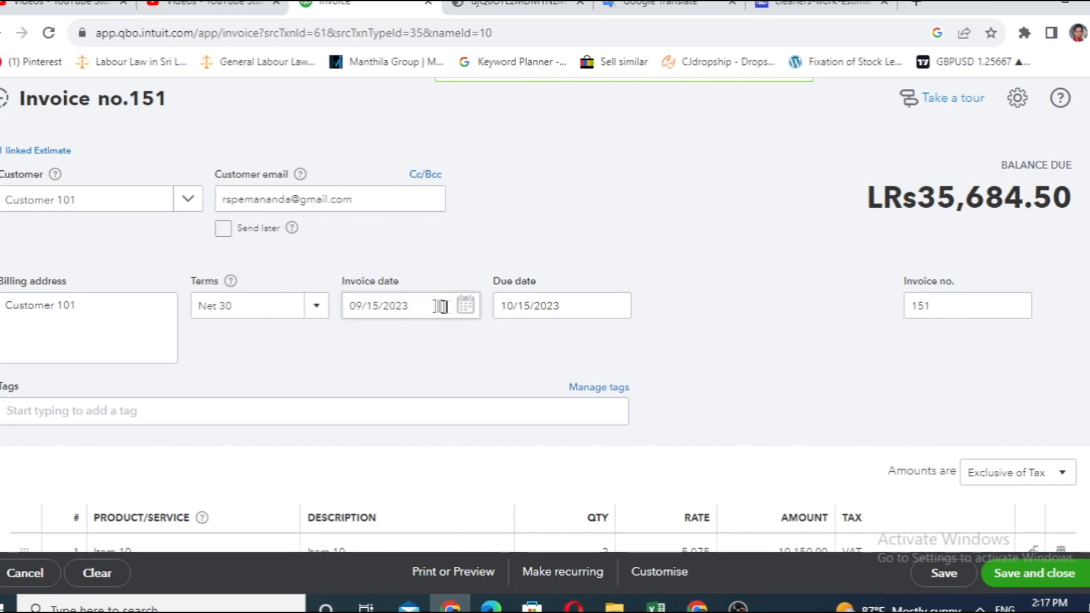
{"action": "scroll", "coordinate": [409, 350], "scroll_direction": "down", "scroll_amount": 4}
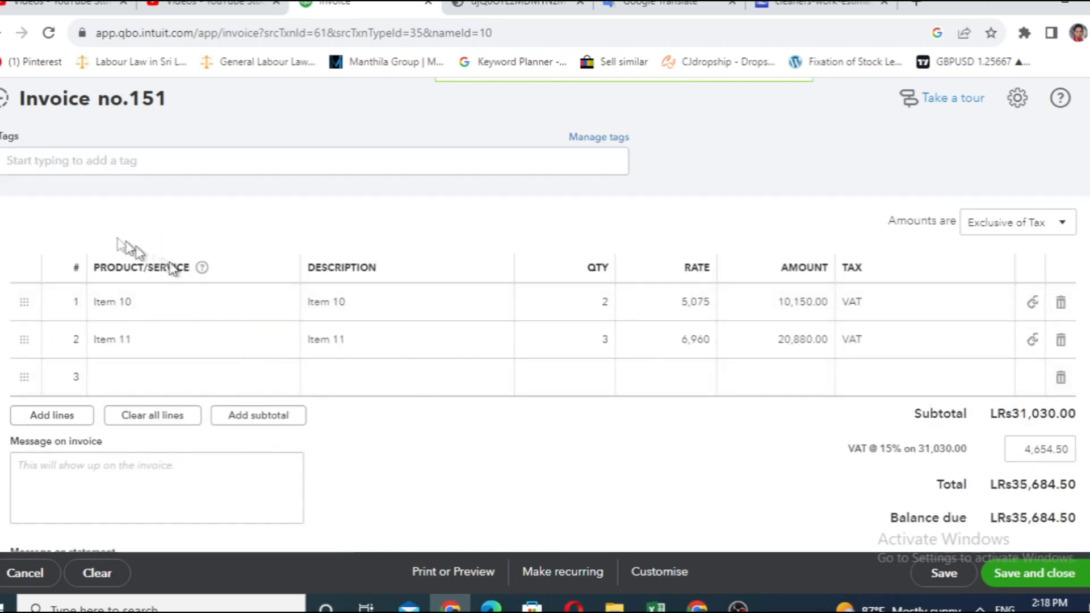
{"action": "scroll", "coordinate": [541, 230], "scroll_direction": "up", "scroll_amount": 4}
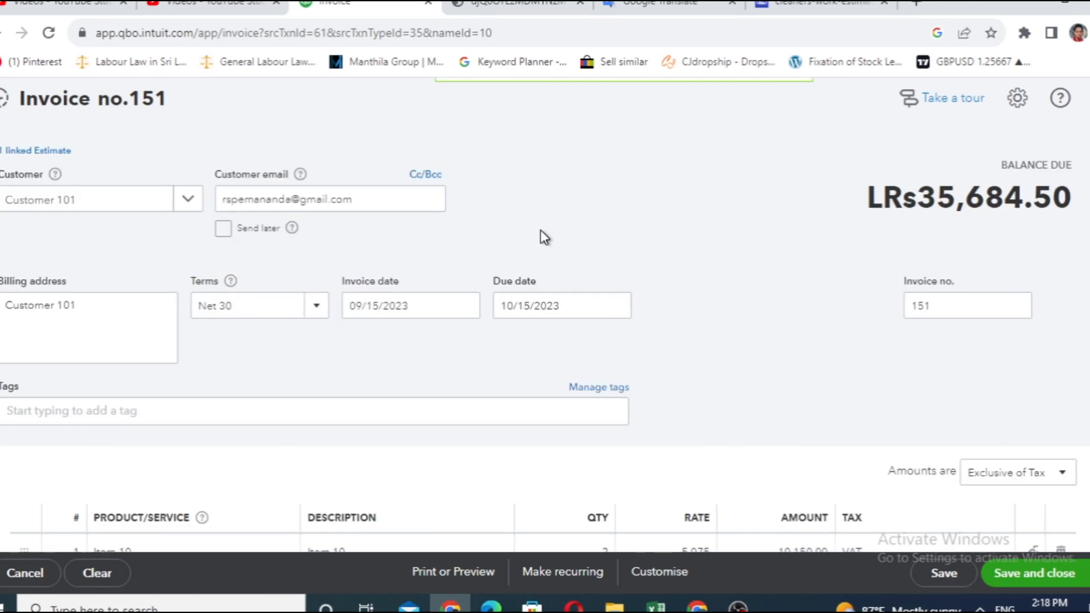
{"action": "scroll", "coordinate": [541, 230], "scroll_direction": "down", "scroll_amount": 5}
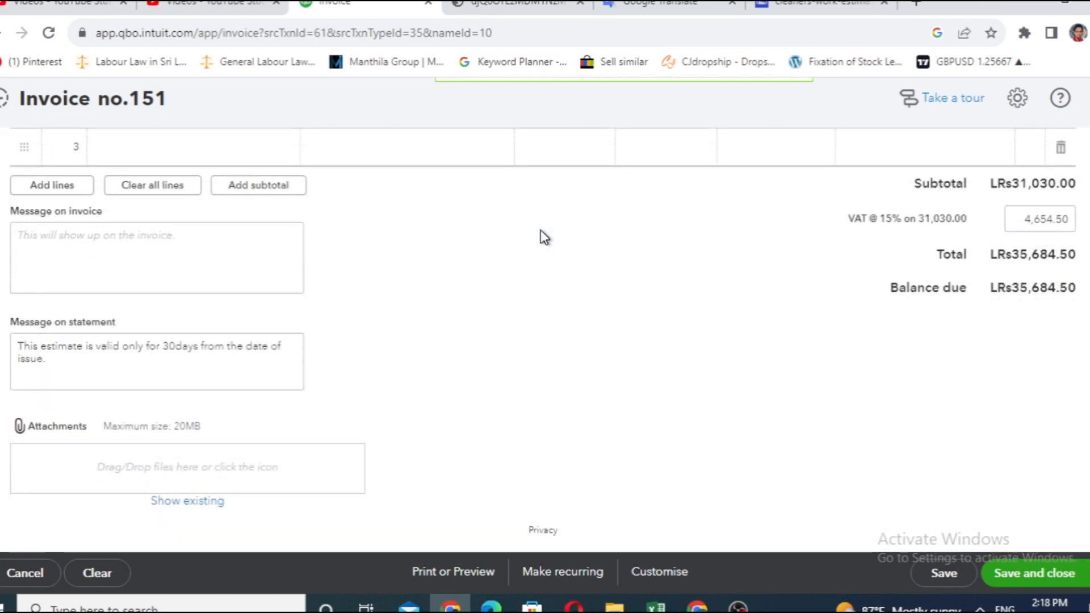
{"action": "scroll", "coordinate": [541, 230], "scroll_direction": "up", "scroll_amount": 5}
{"action": "scroll", "coordinate": [540, 230], "scroll_direction": "down", "scroll_amount": 5}
{"action": "left_click", "coordinate": [924, 568]}
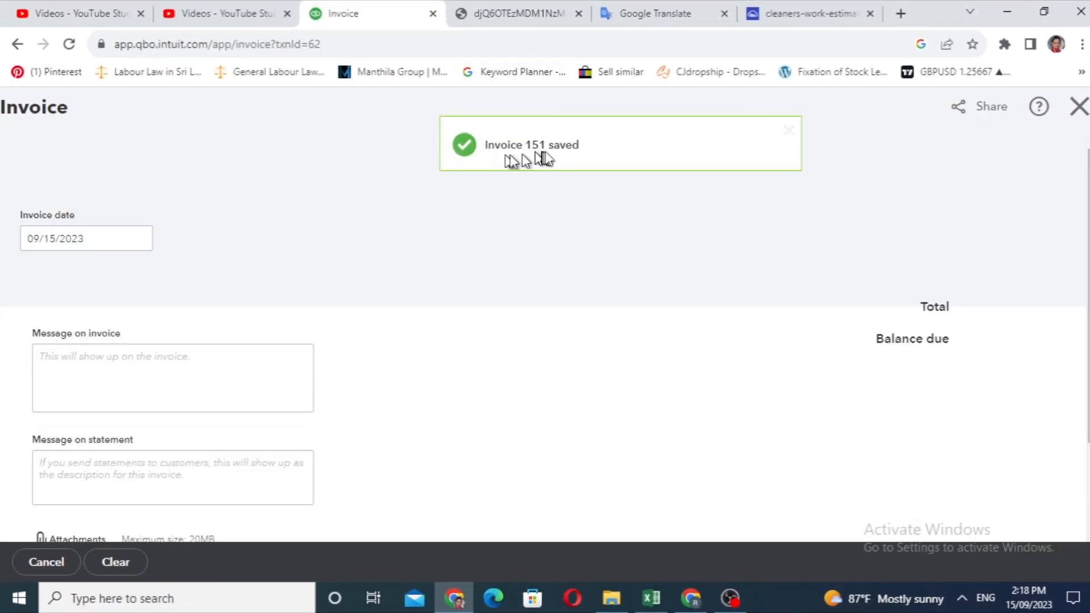
{"action": "left_click", "coordinate": [1079, 106]}
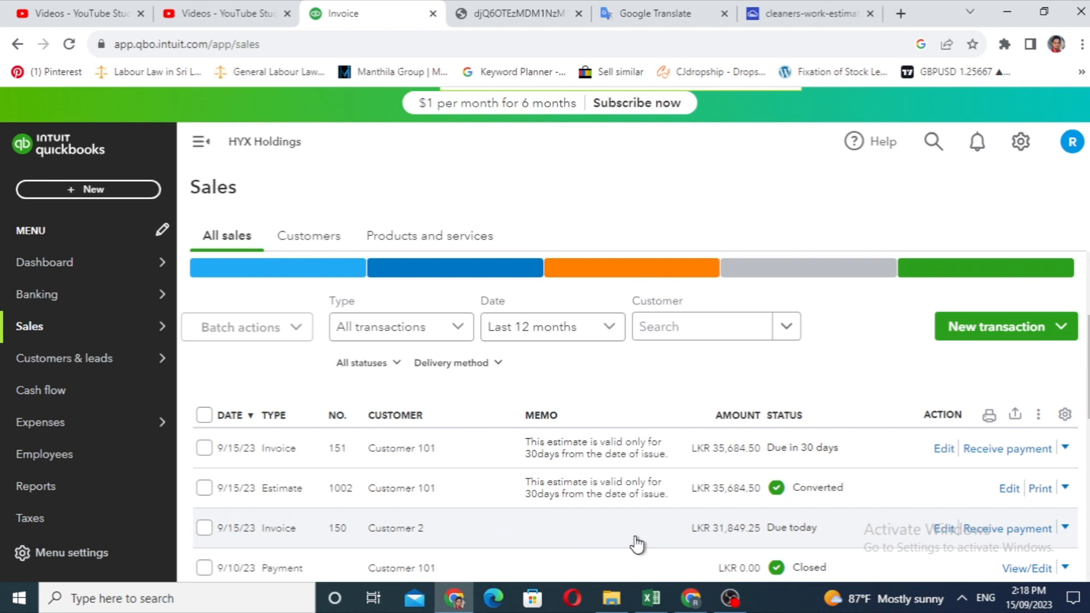
Remove the estimate validity text from the statement message of Customer 101's new invoice, and save and close the invoice
{"action": "left_click", "coordinate": [944, 449]}
{"action": "scroll", "coordinate": [946, 453], "scroll_direction": "down", "scroll_amount": 2}
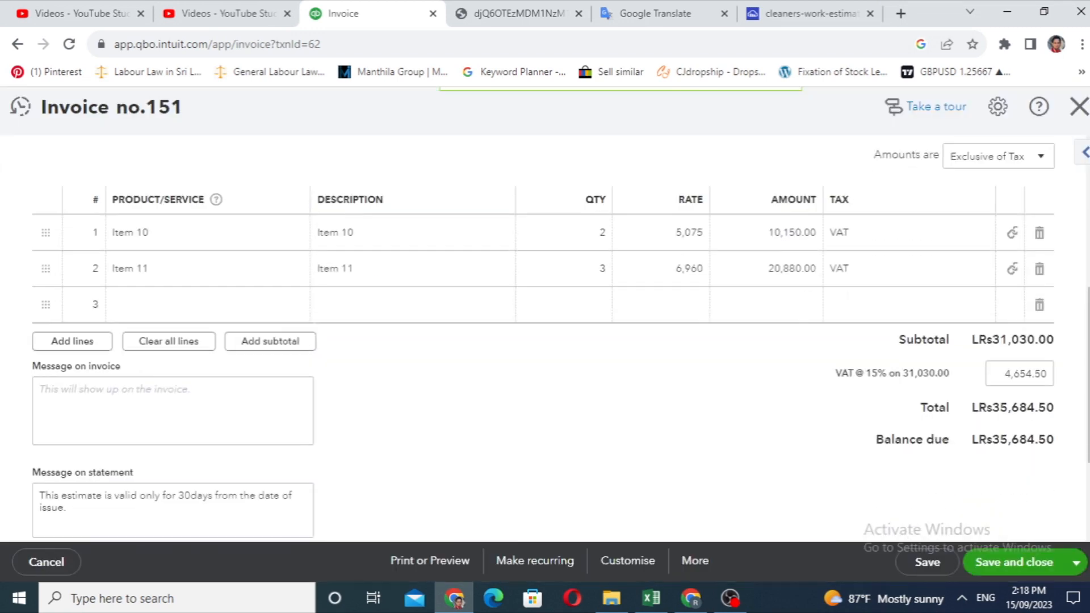
{"action": "left_click", "coordinate": [122, 421]}
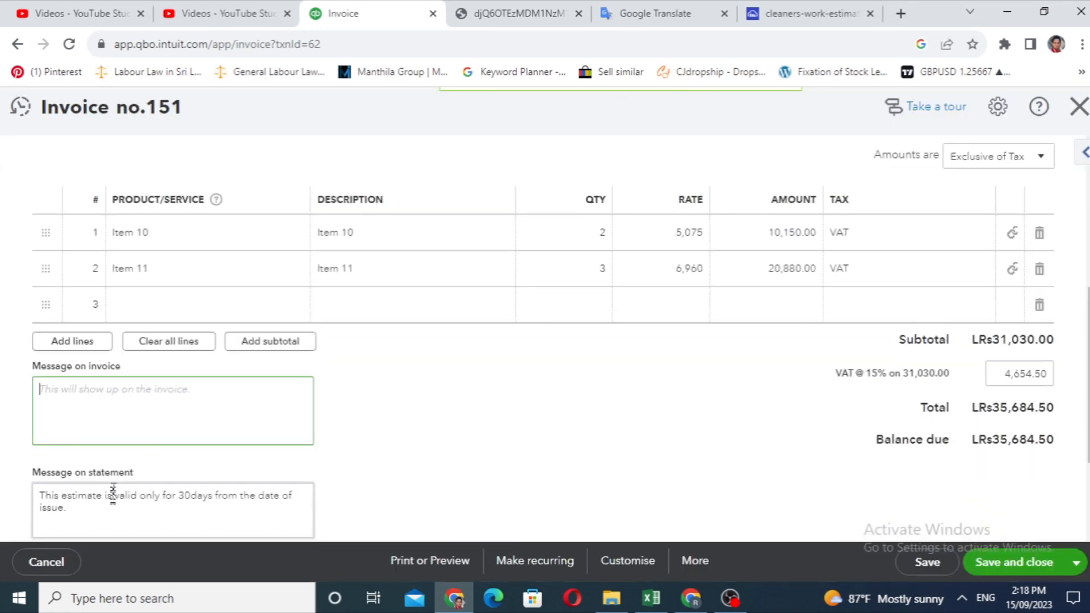
{"action": "scroll", "coordinate": [113, 495], "scroll_direction": "down", "scroll_amount": 3}
{"action": "left_click_drag", "start_coordinate": [69, 357], "coordinate": [1, 292]}
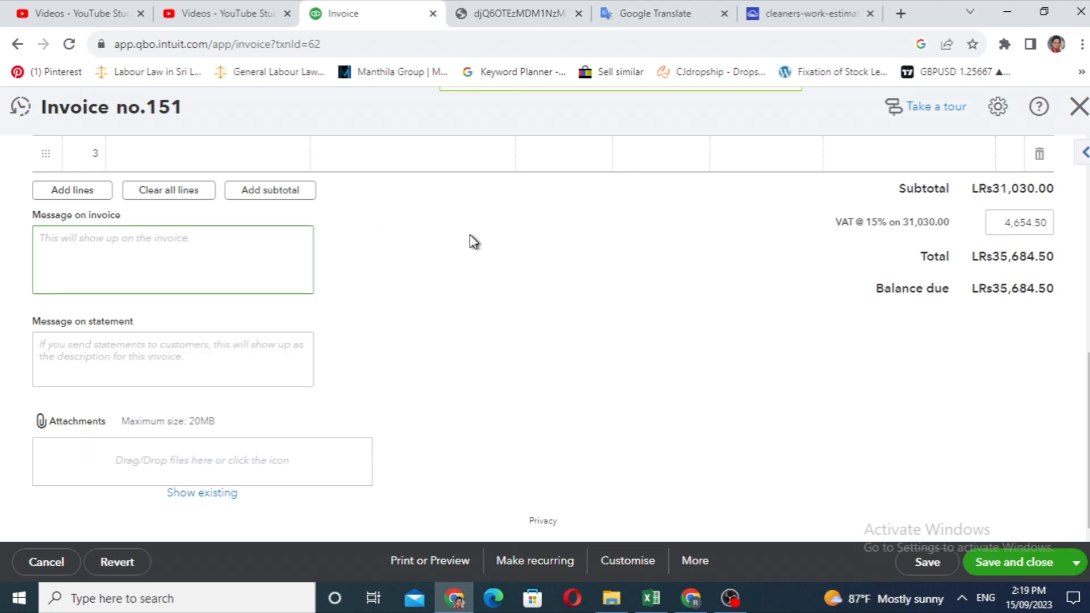
{"action": "scroll", "coordinate": [474, 243], "scroll_direction": "up", "scroll_amount": 2}
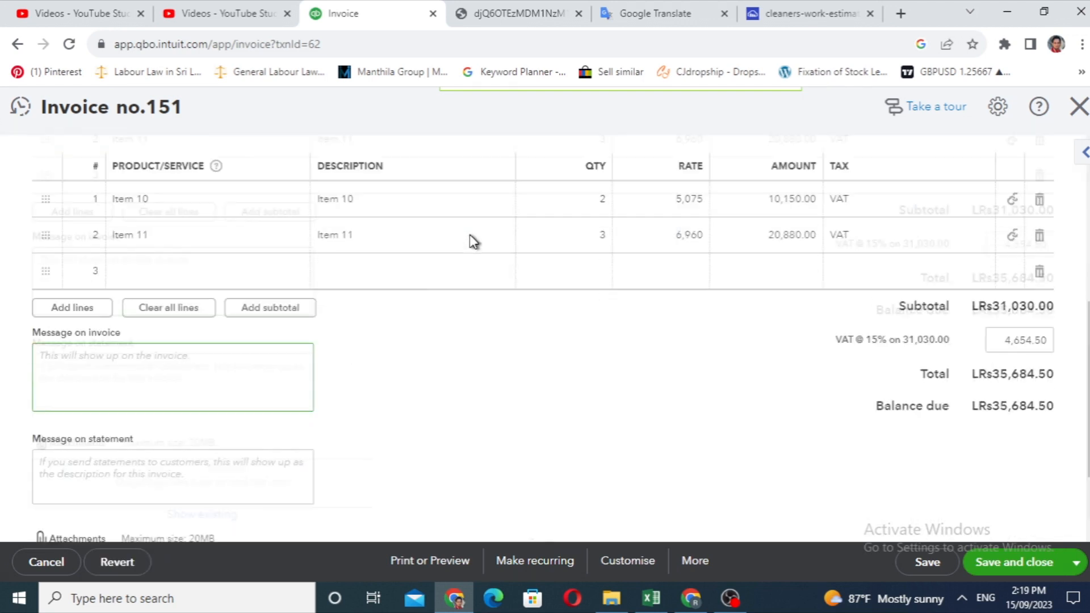
{"action": "scroll", "coordinate": [474, 243], "scroll_direction": "down", "scroll_amount": 2}
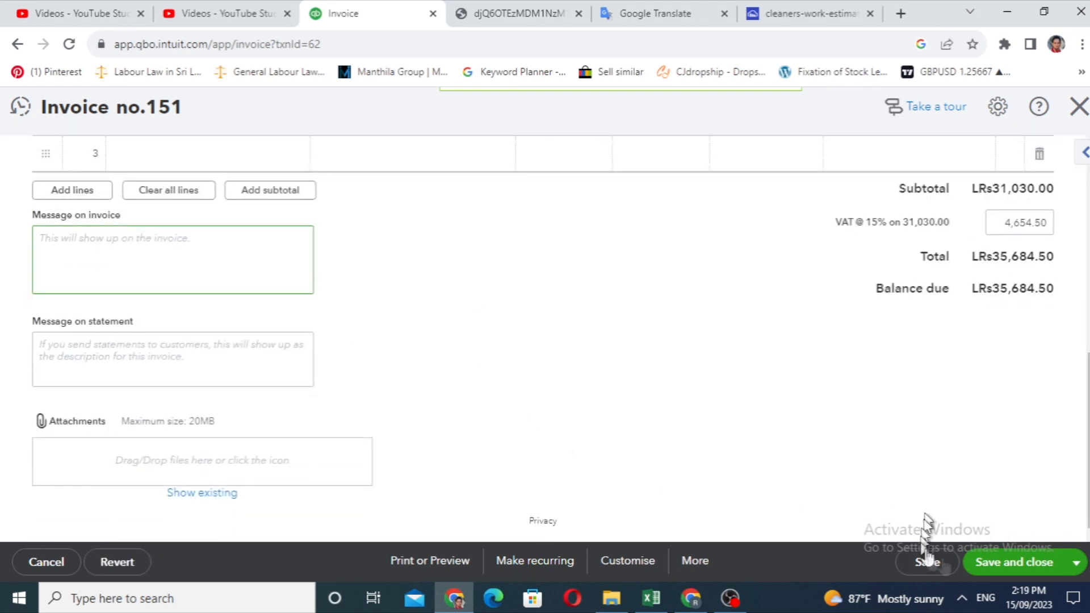
{"action": "left_click", "coordinate": [1022, 565]}
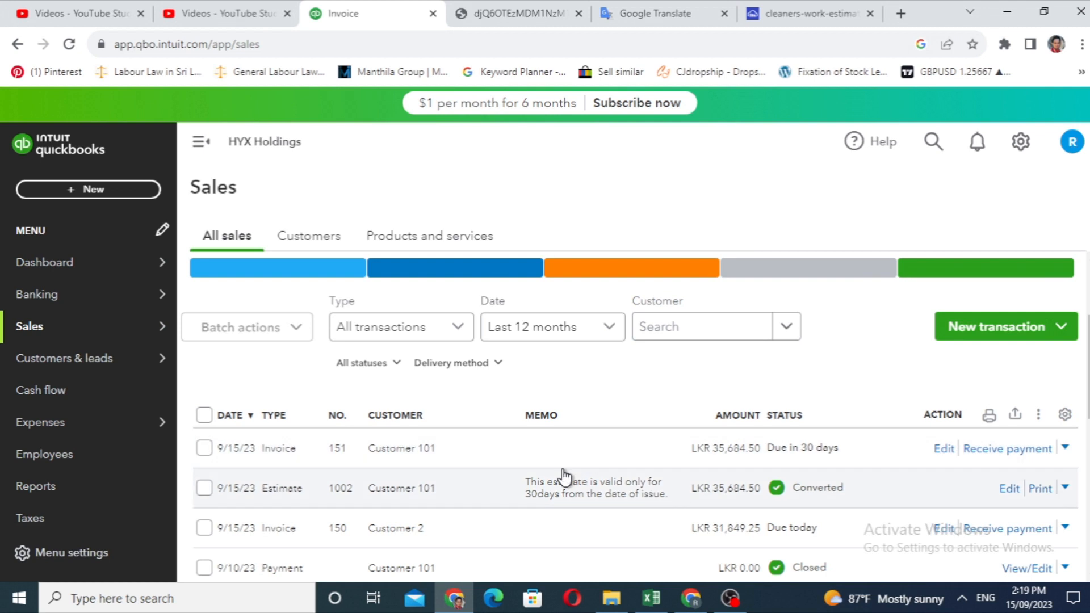